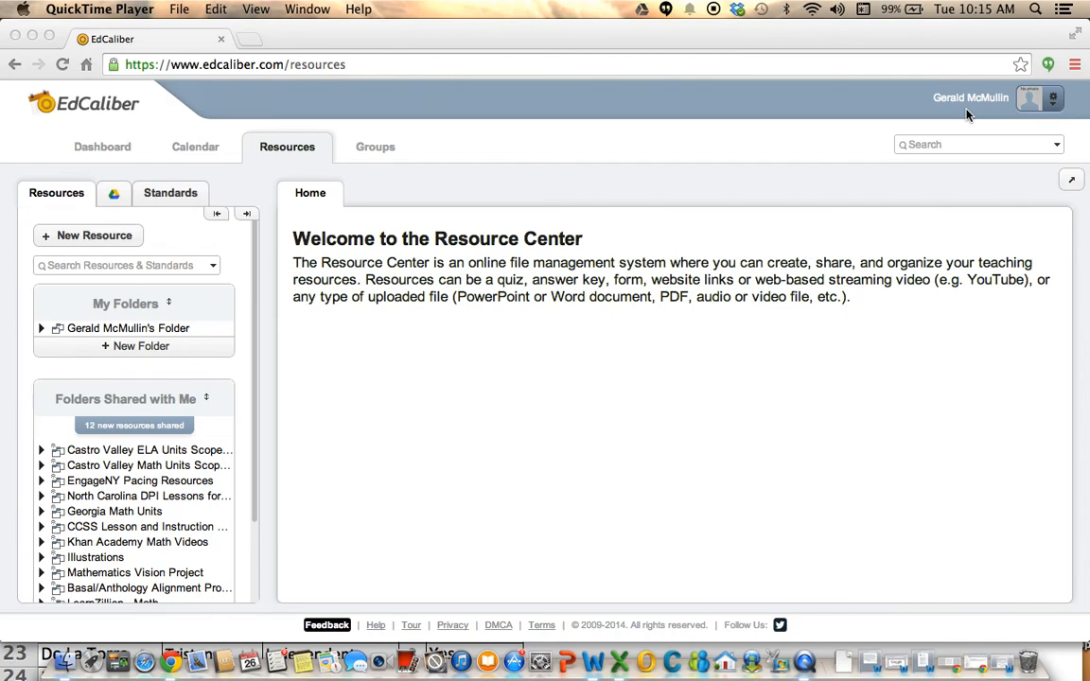
Step: View the signed-in user's own profile page, and return to the Resource Center home
click(1054, 106)
click(1055, 109)
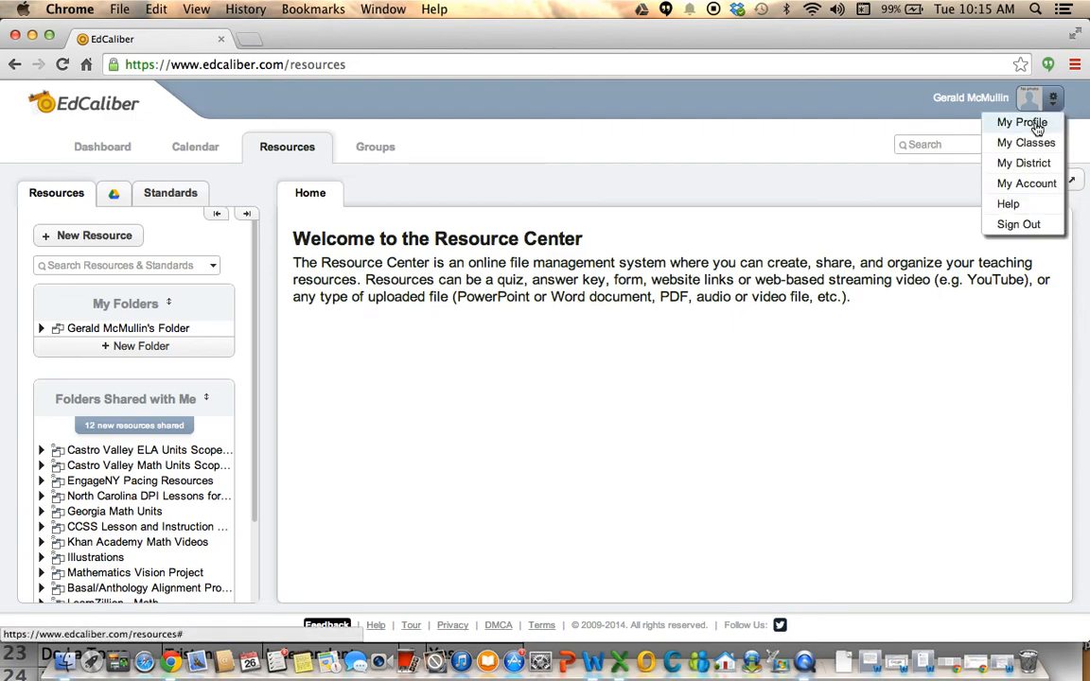
click(1034, 124)
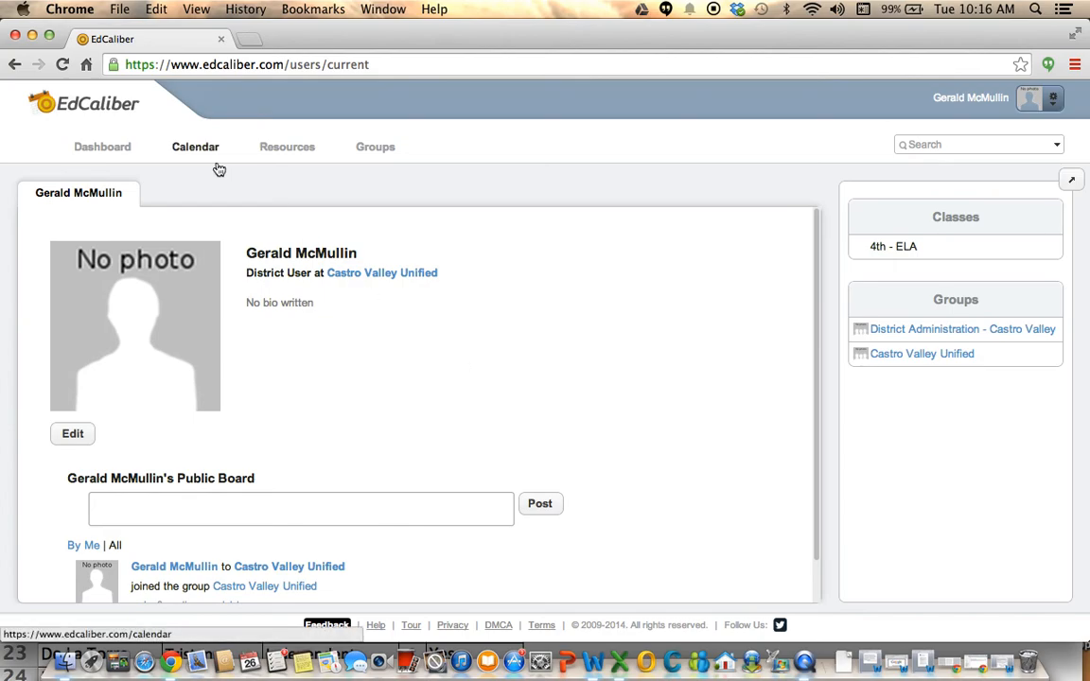
click(78, 107)
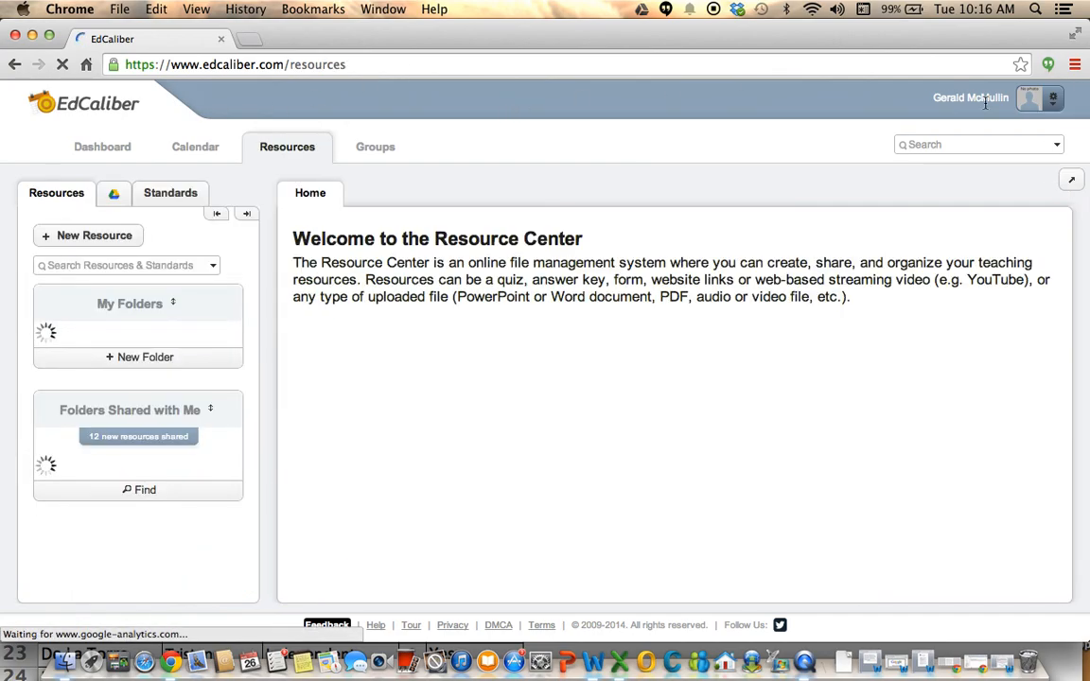
Step: Review the general, preferences, notifications and password settings of the account, and close them without saving
click(1055, 104)
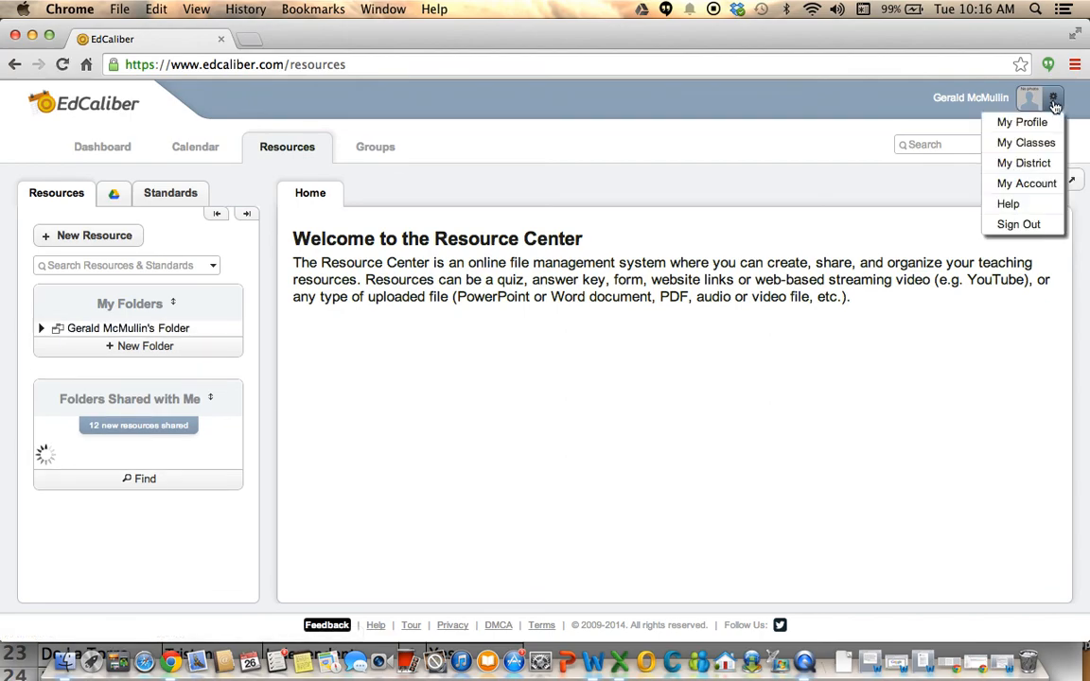
click(1033, 184)
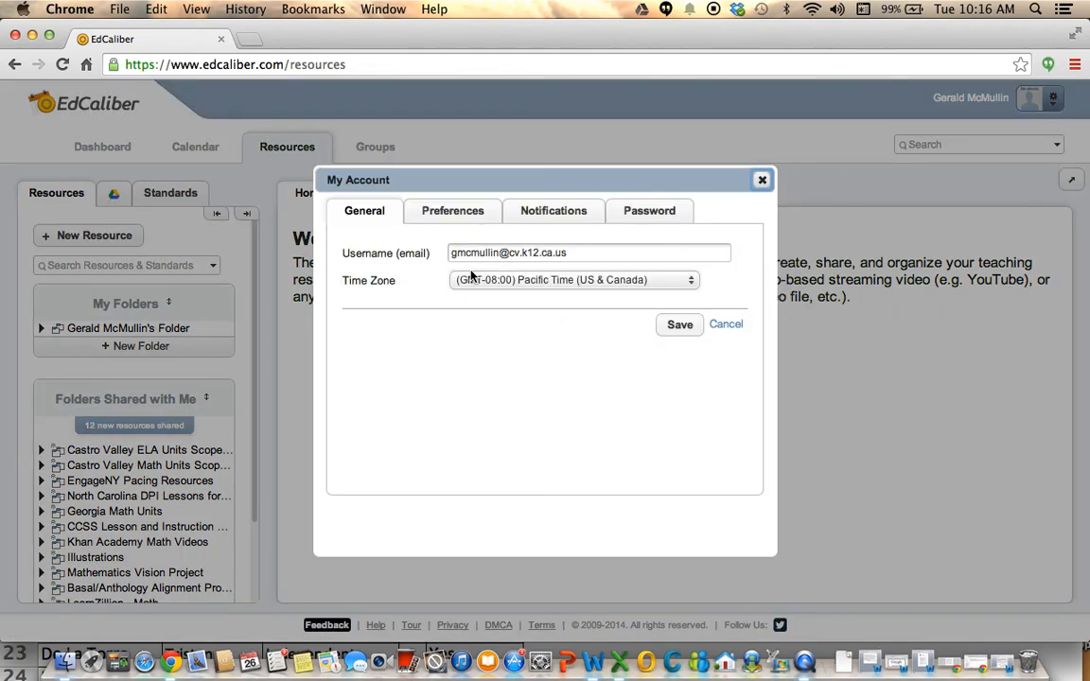
click(453, 218)
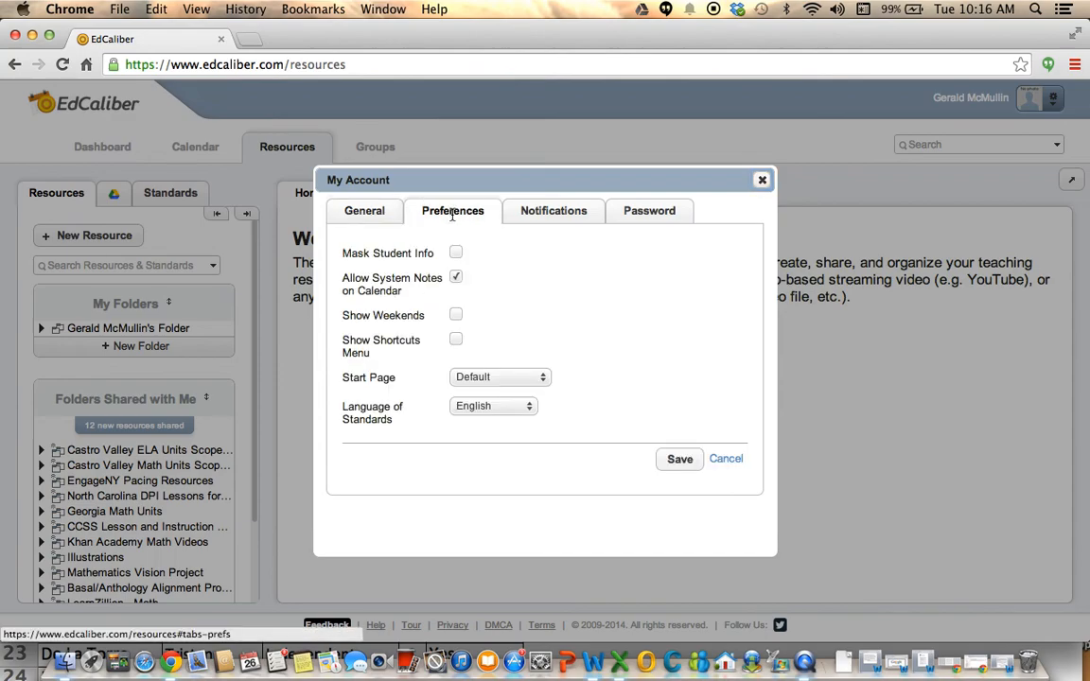
click(568, 216)
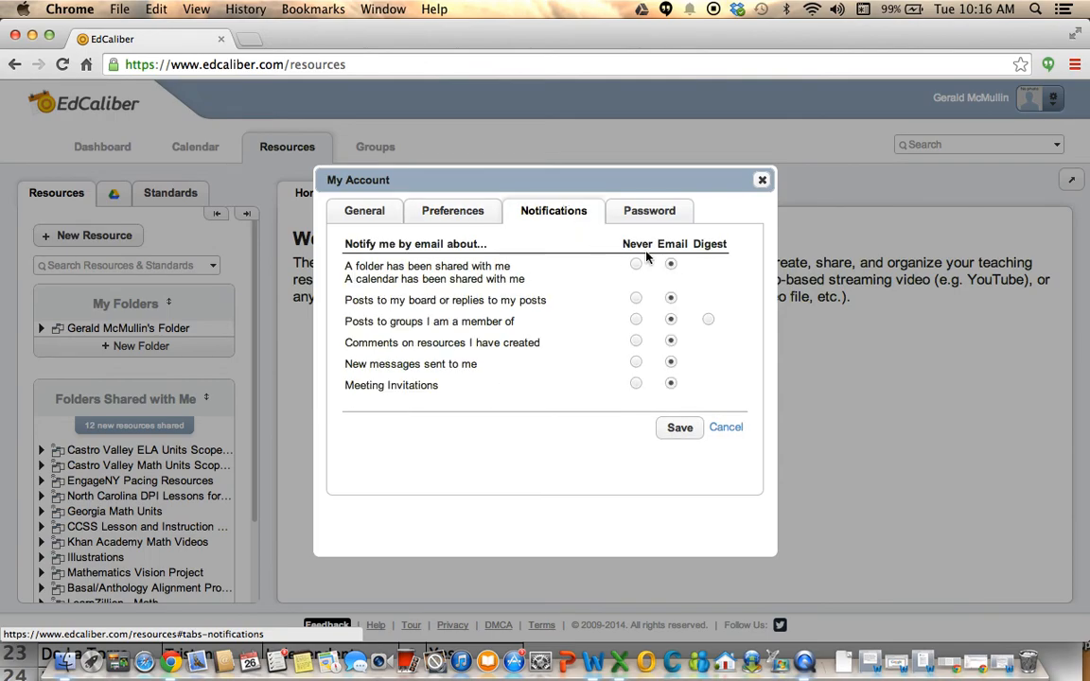
click(647, 214)
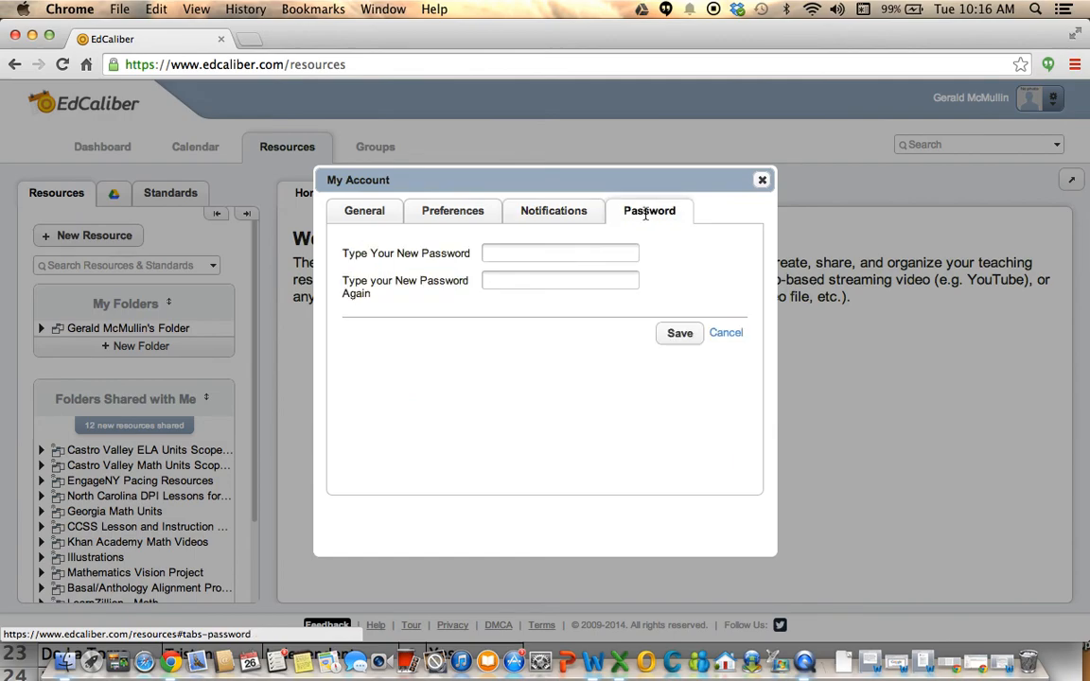
click(762, 180)
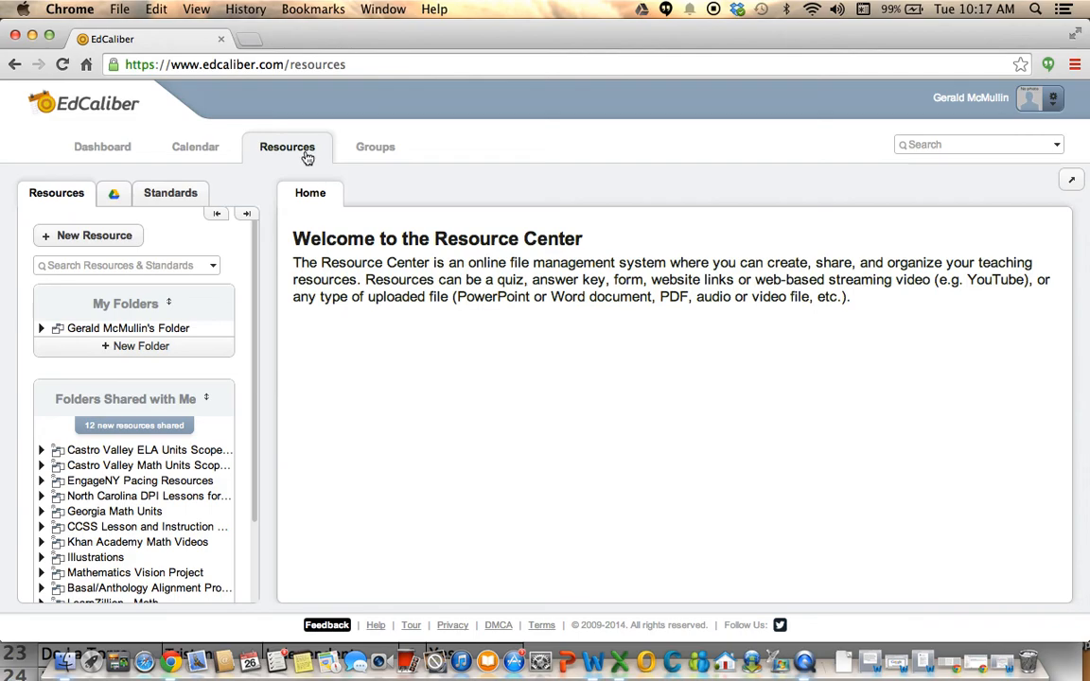
Step: Show the standards list, collapse Common Core to its top level and expand it again to its grade-level subjects
click(167, 195)
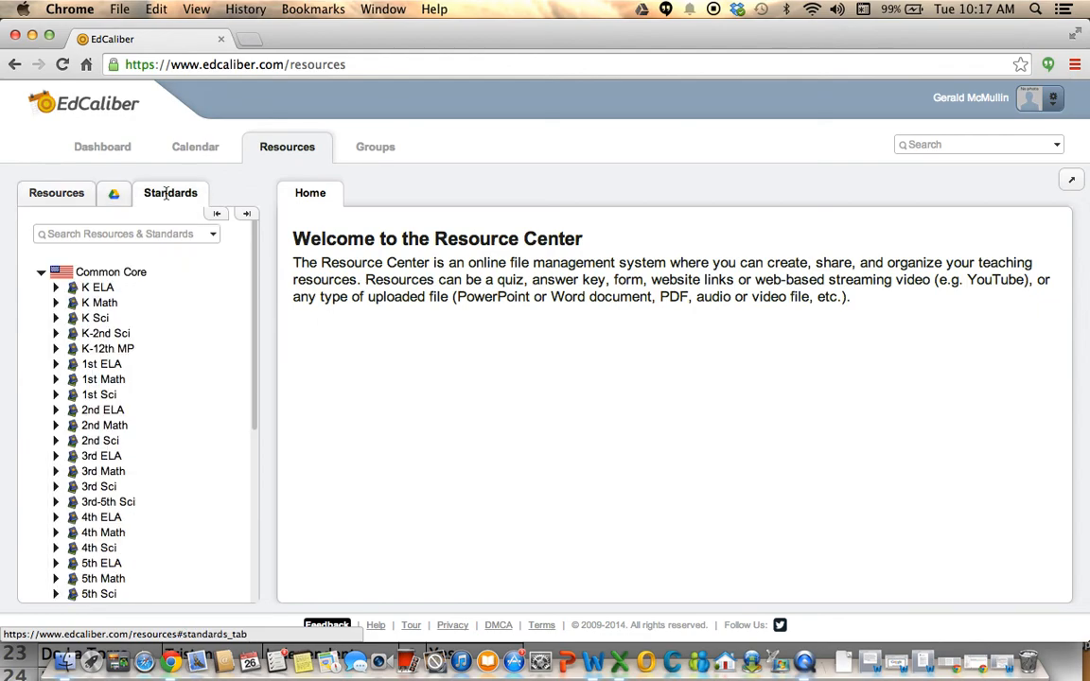
click(41, 272)
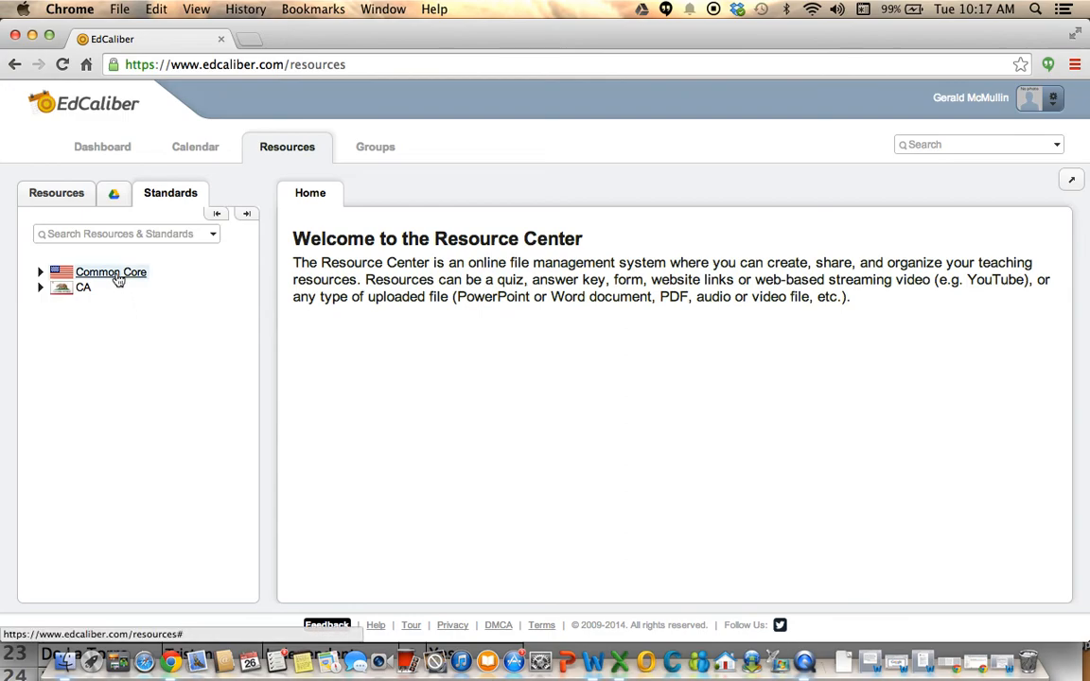
click(41, 273)
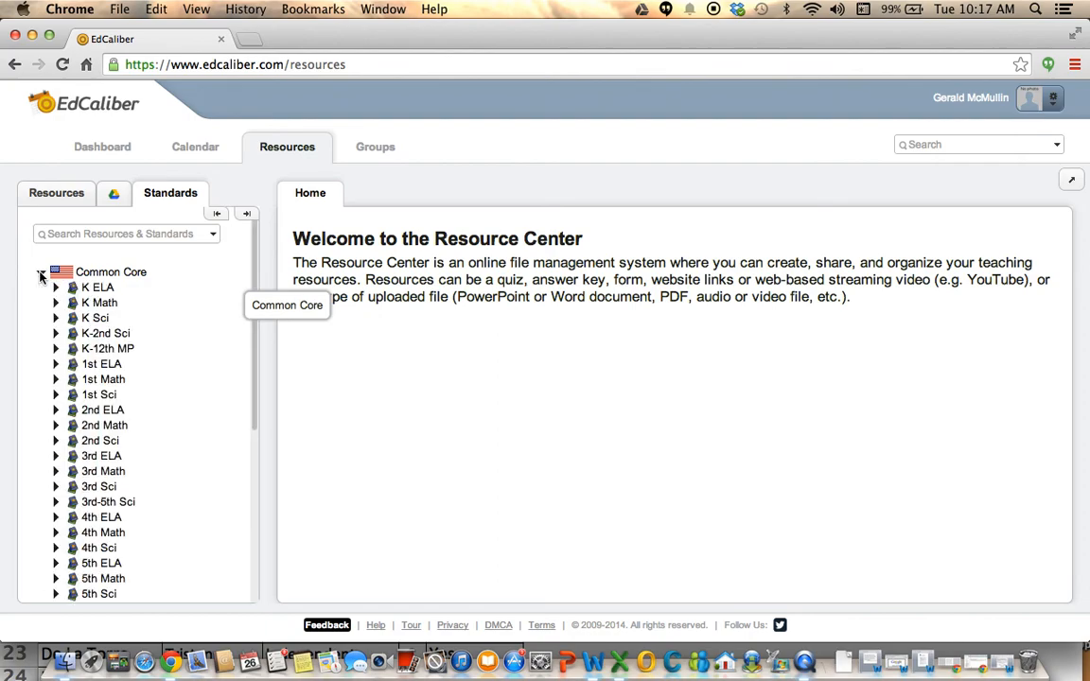
click(40, 274)
click(41, 274)
click(41, 274)
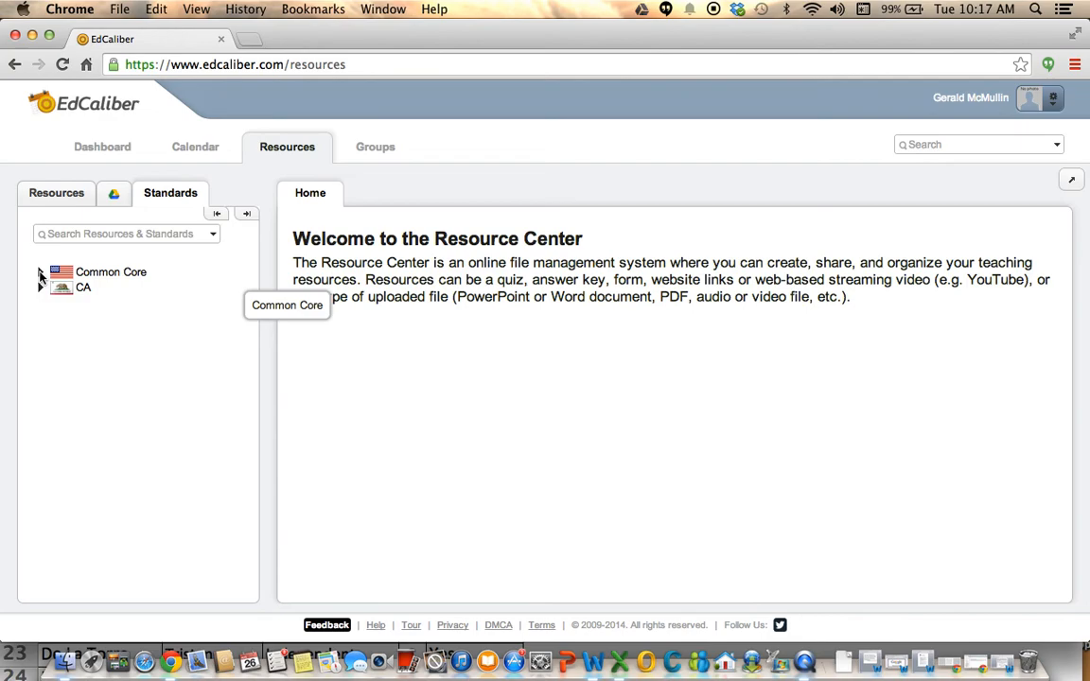
click(40, 273)
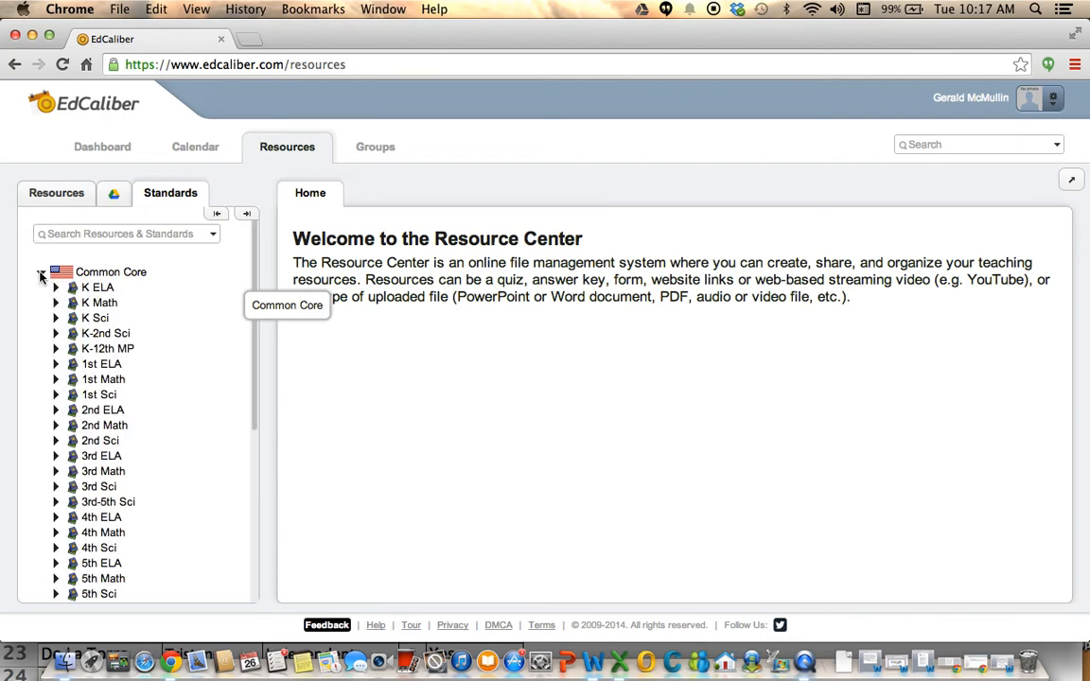
Step: Open the Common Core 4th ELA standards and go to standard RI.4.1 under Reading for Informational Text
click(95, 518)
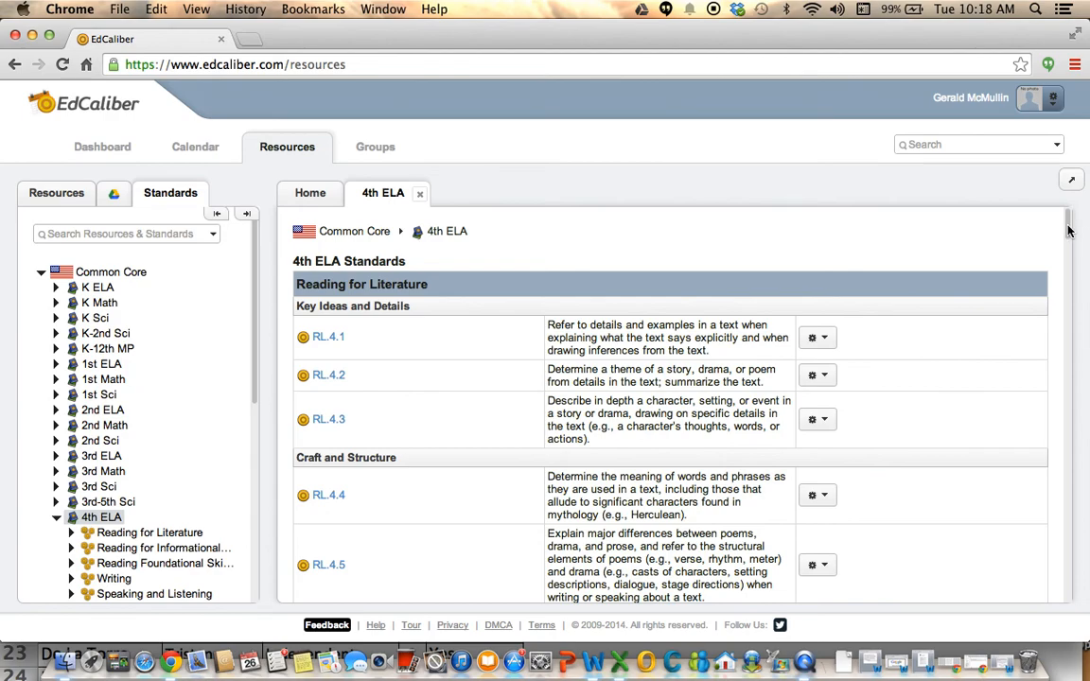
drag(1068, 230, 1070, 266)
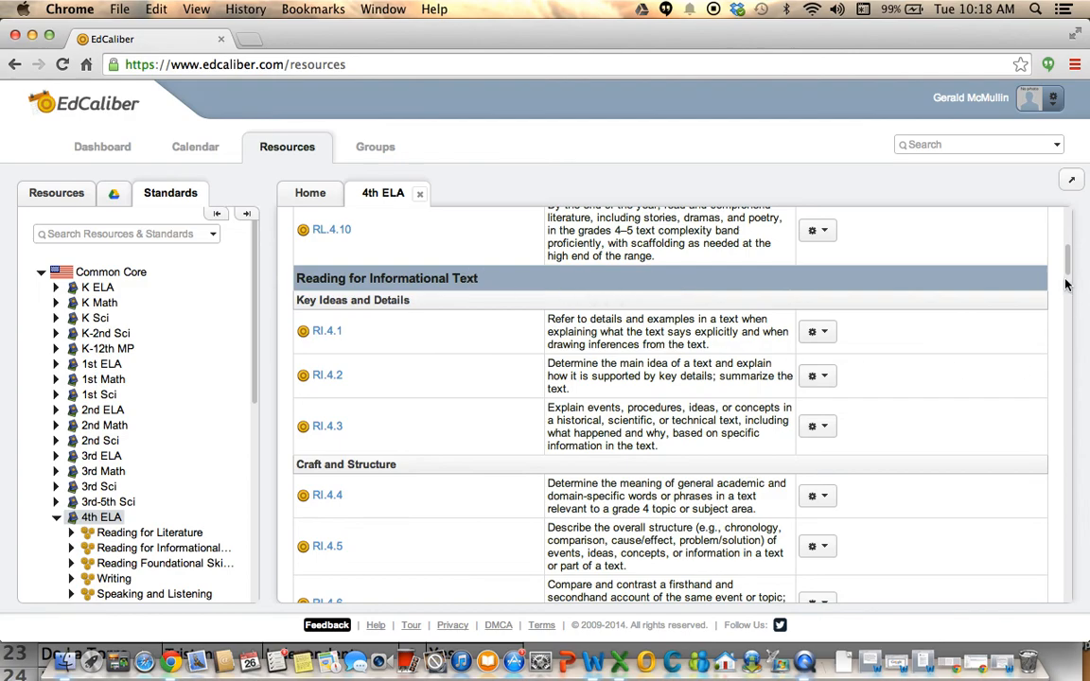
mouse_move(1069, 268)
mouse_down()
mouse_move(1070, 336)
mouse_move(1067, 289)
mouse_move(1053, 277)
mouse_up()
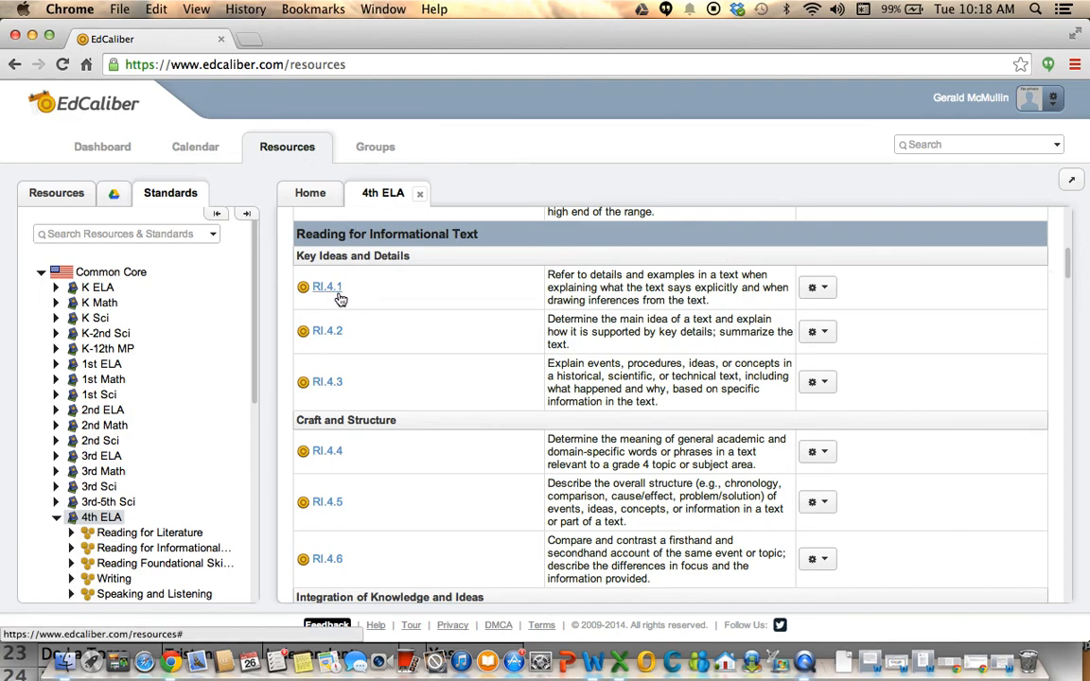
mouse_move(333, 292)
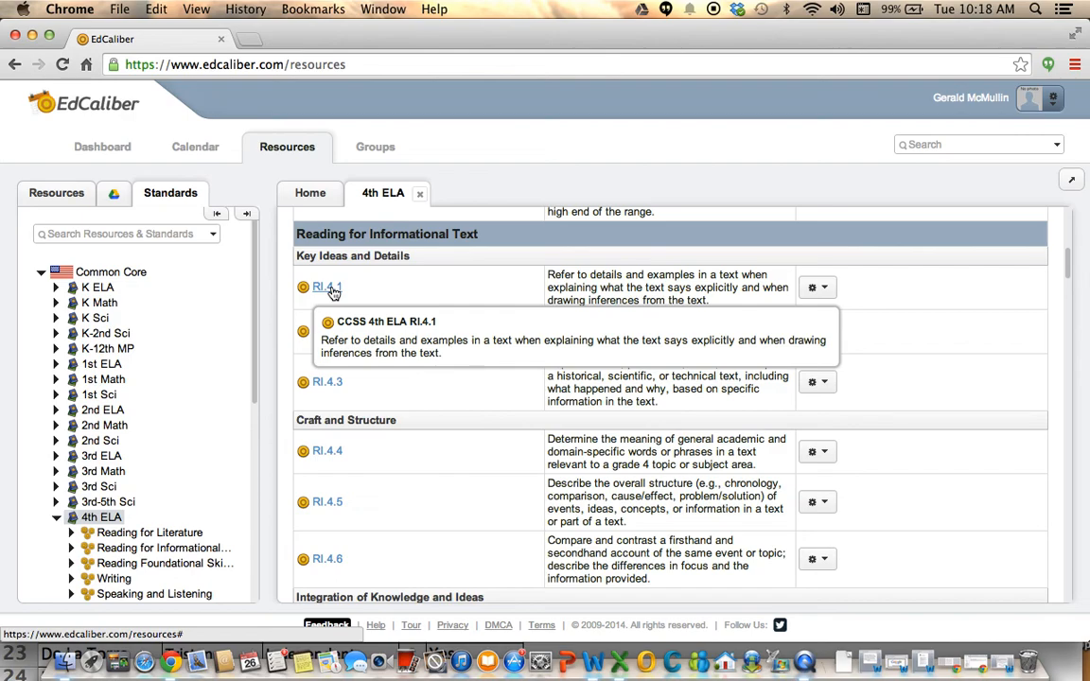
click(328, 288)
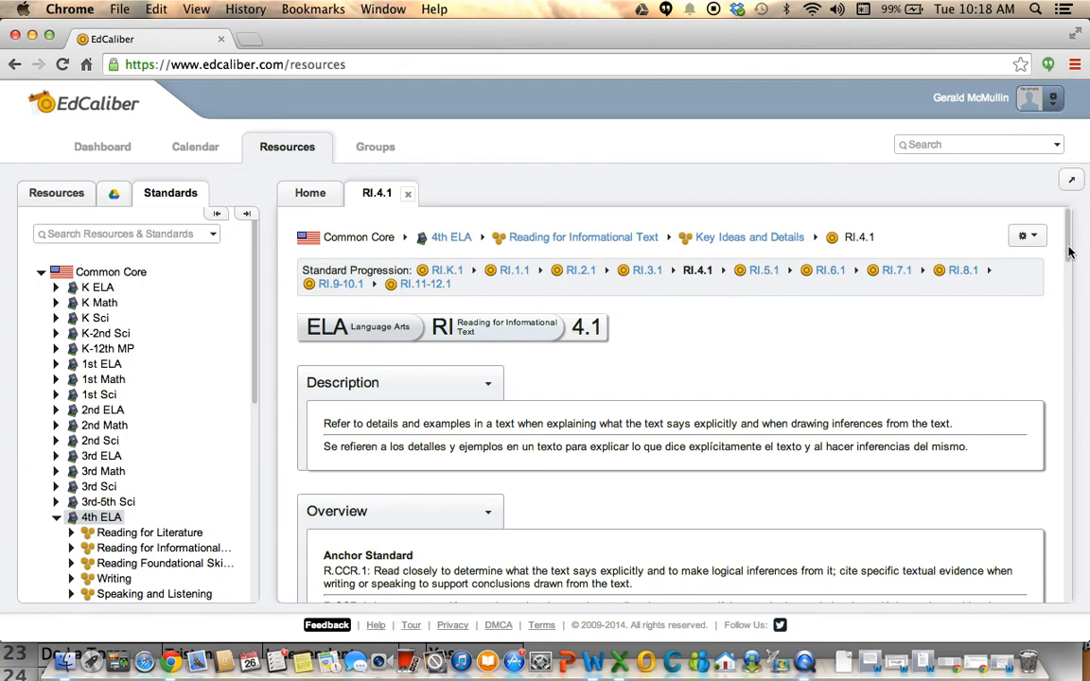
Step: Examine the standard's description and its progression links to neighbouring grades, such as RI.3.1 and RI.5.1
scroll(1069, 251, down, 2)
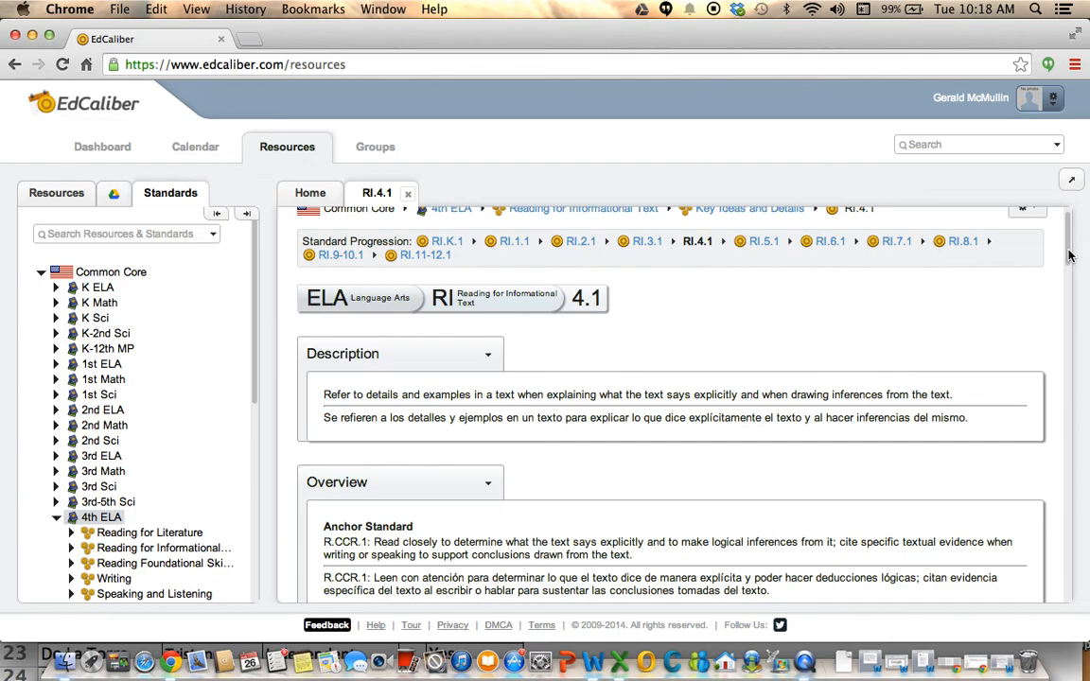
scroll(757, 236, up, 1)
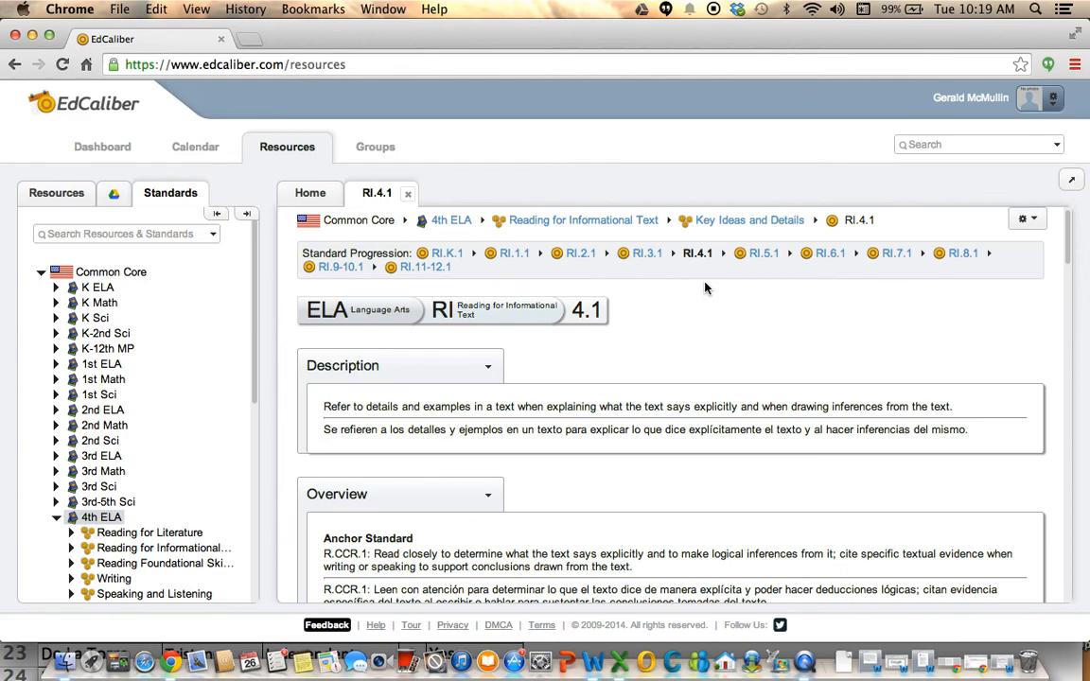
mouse_move(644, 260)
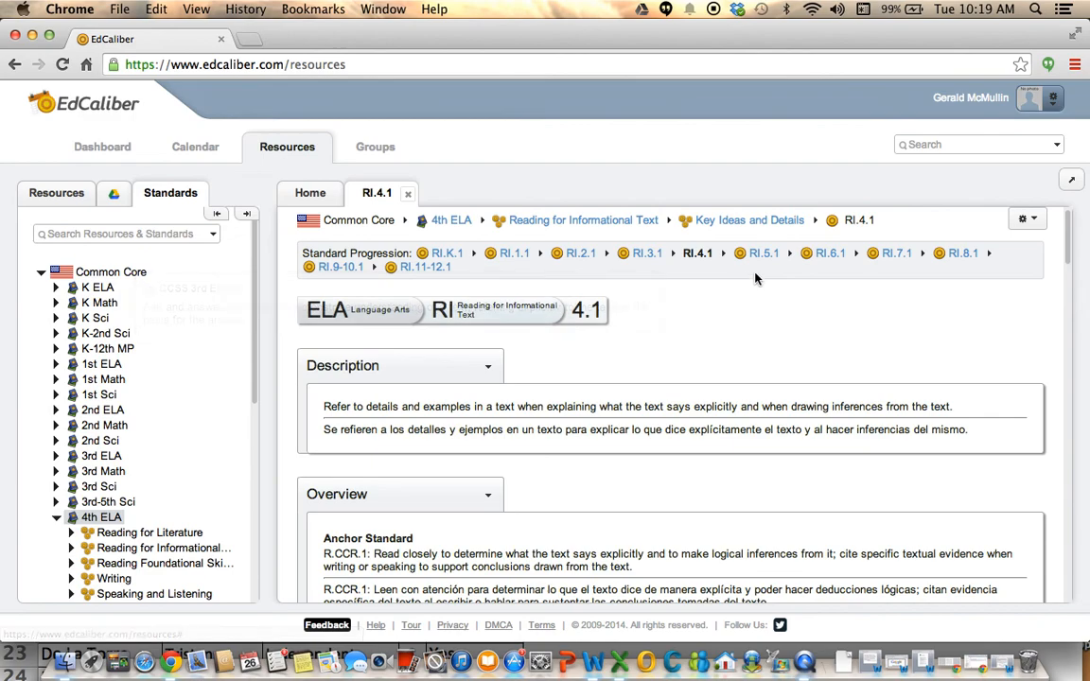
mouse_move(772, 263)
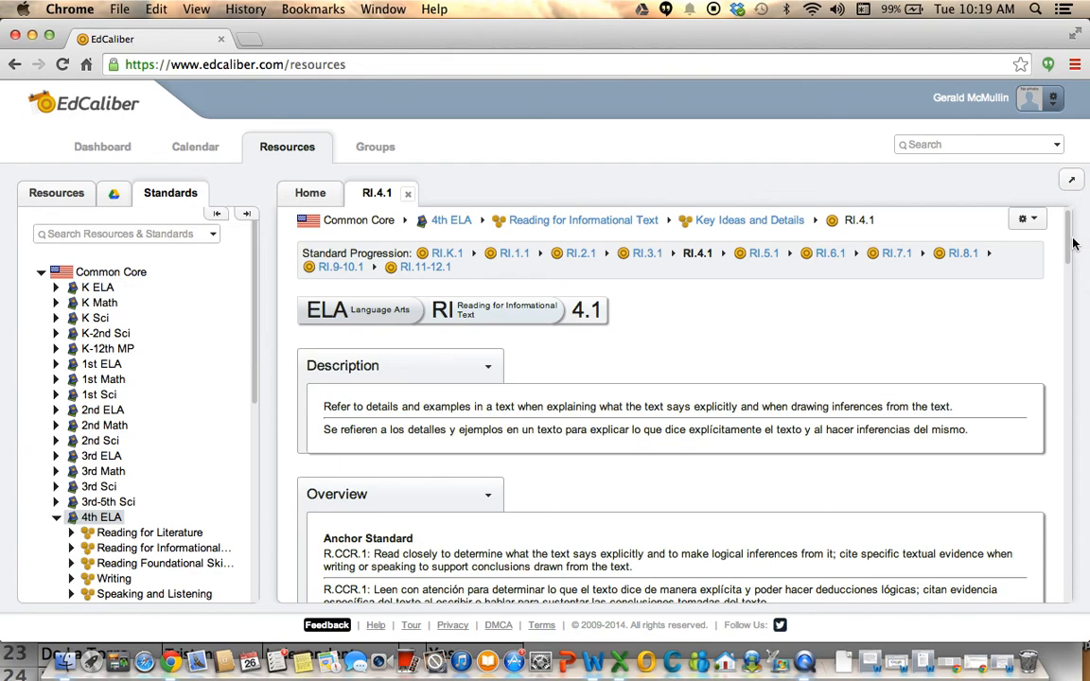
Step: Read the standard's overview, and expand the aligned new ELD standards under Associated Standards before collapsing them again
drag(1071, 242, 1071, 285)
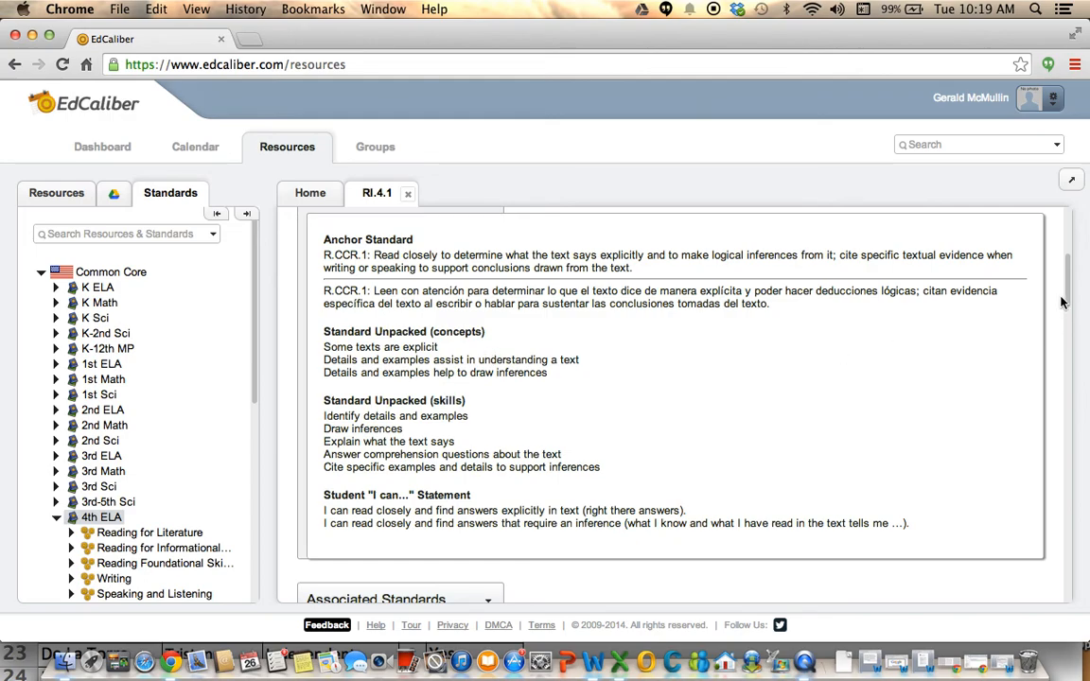
drag(1070, 297, 1064, 350)
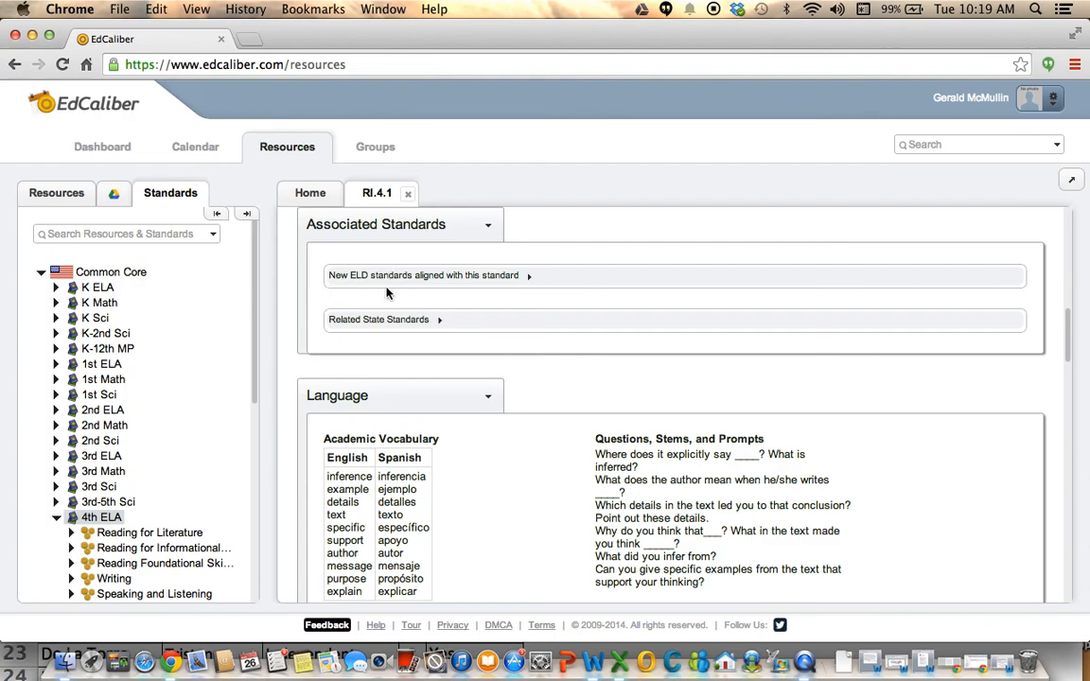
click(531, 282)
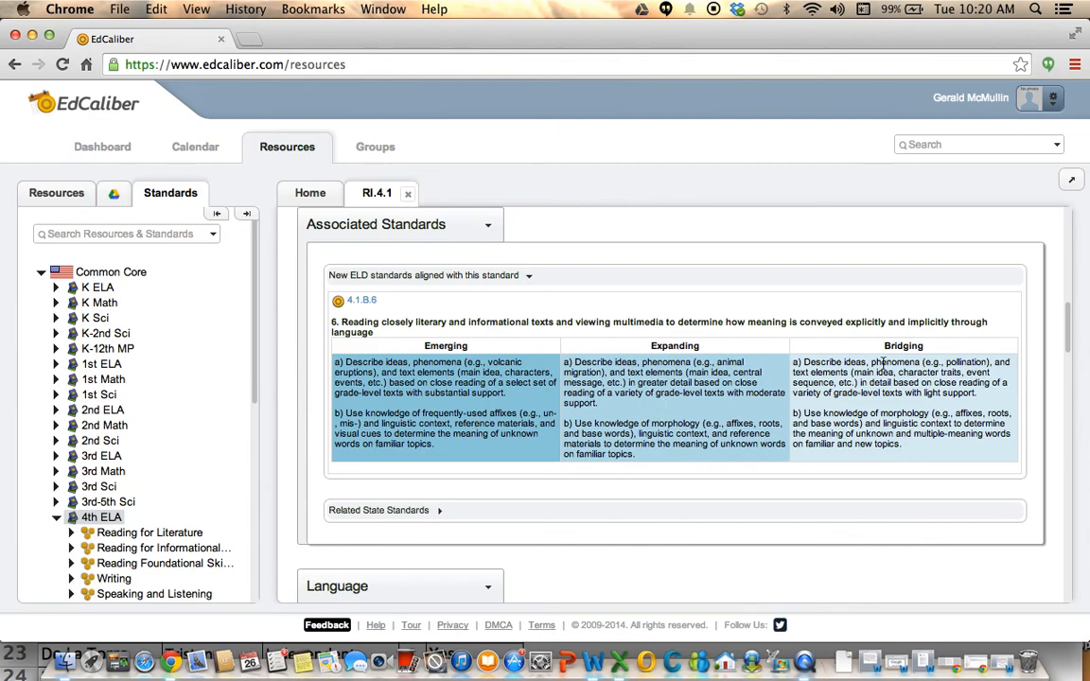
click(530, 280)
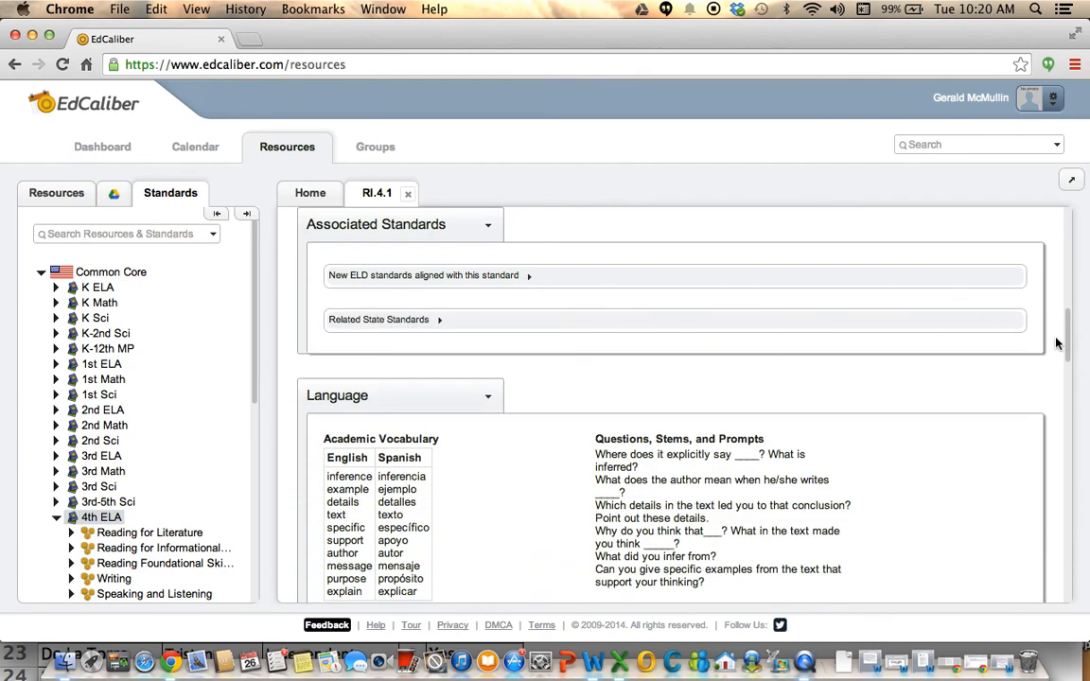
Step: Read through the standard's Language, Text Exemplars, Assessments and Related Resources sections, and return to the page's beginning
drag(1069, 348, 1069, 379)
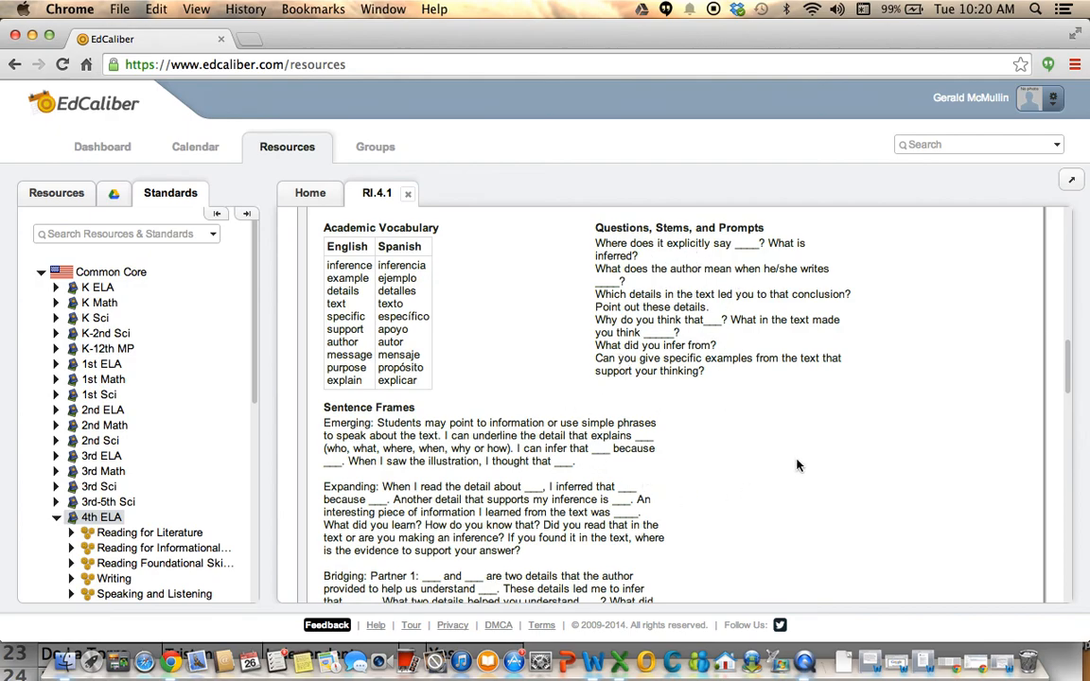
scroll(1070, 431, down, 5)
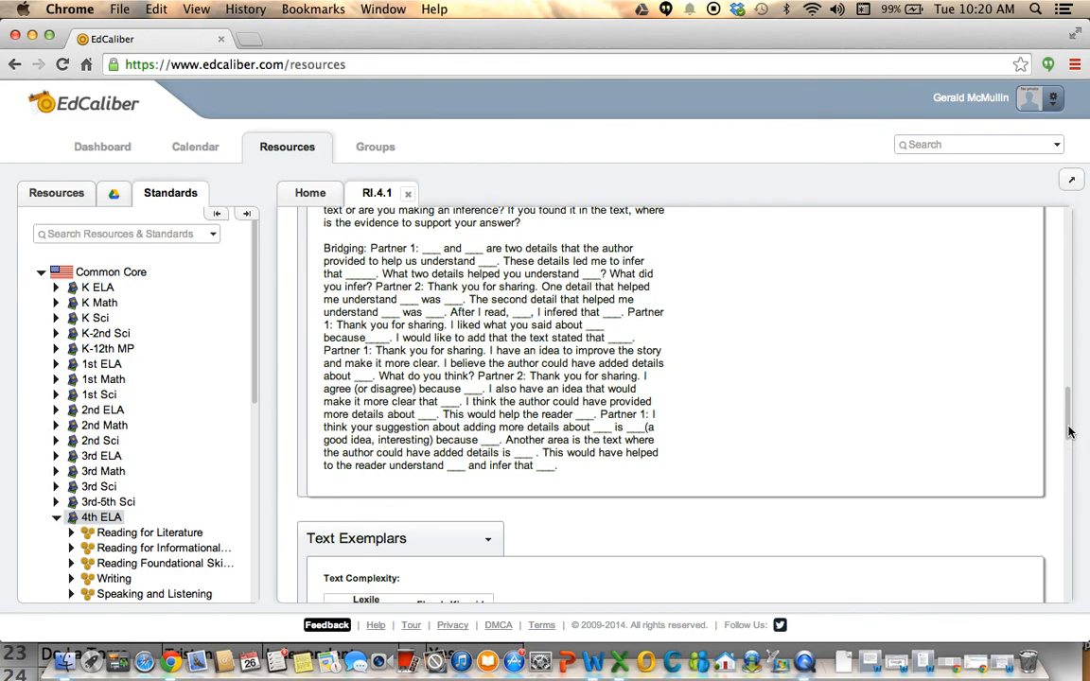
drag(1069, 432, 1074, 471)
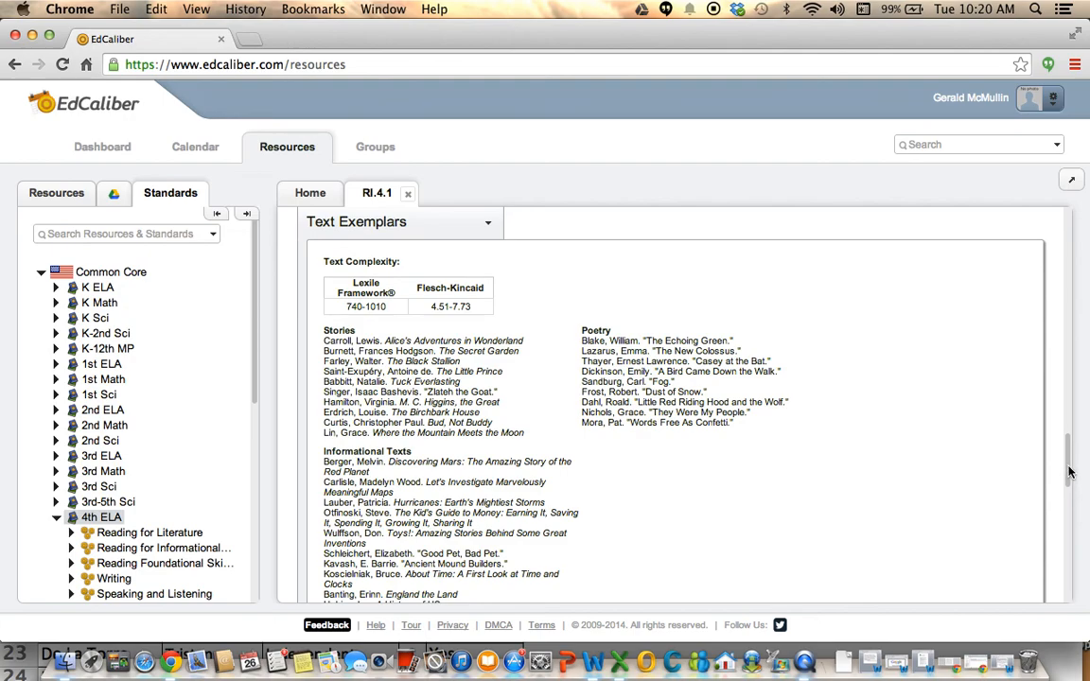
drag(1069, 471, 1064, 557)
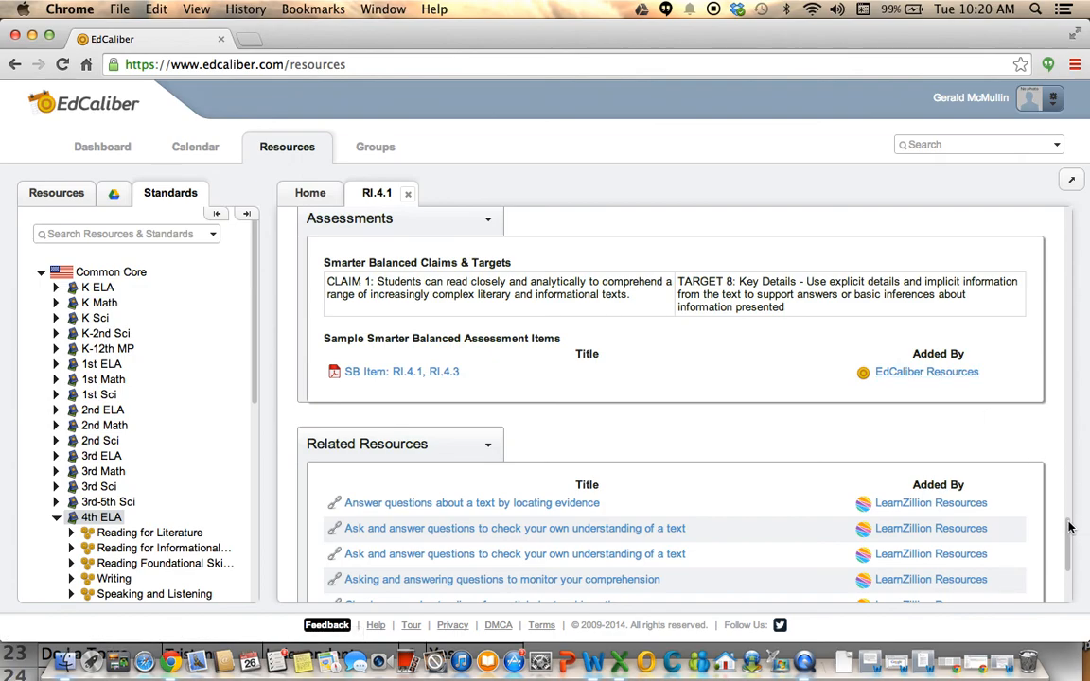
drag(1070, 527, 1070, 566)
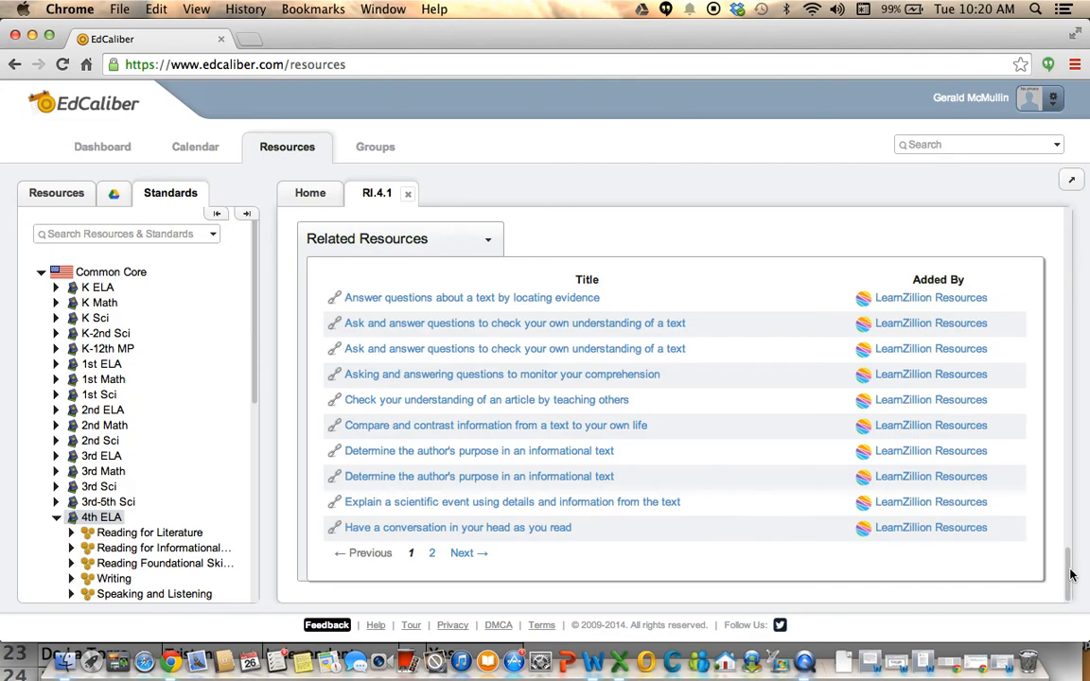
drag(1070, 575, 1052, 234)
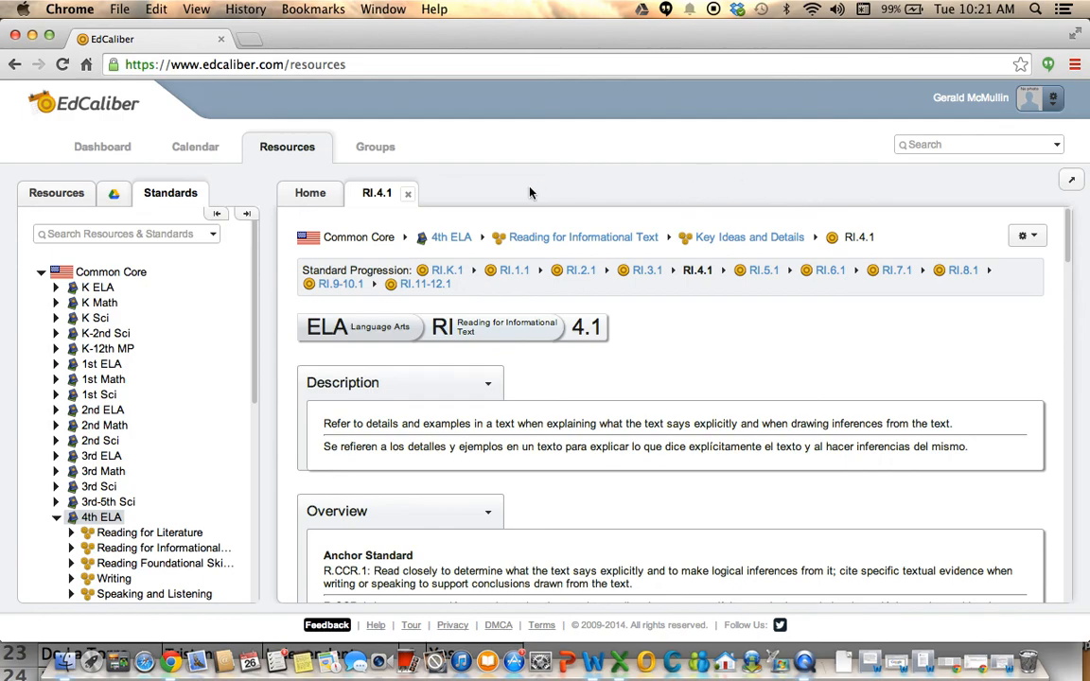
Step: Close the RI.4.1 standard and switch from the standards list back to the resource folders
click(409, 195)
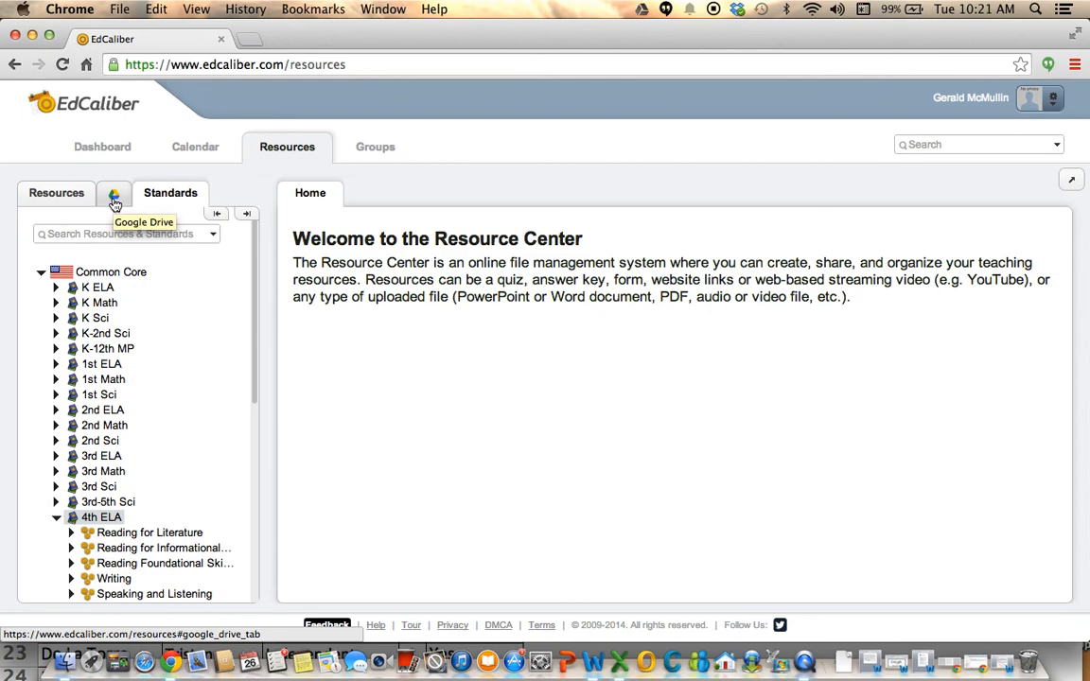
click(49, 194)
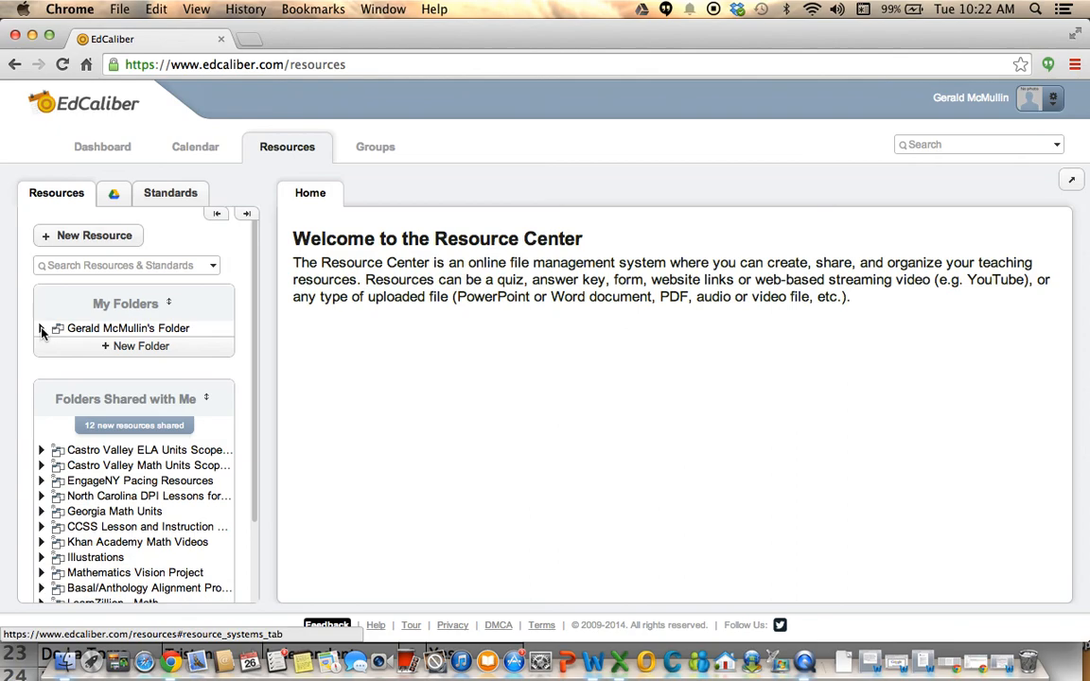
Step: Open the personal folder under My Folders, look through its options for adding new resources, and close the folder
click(42, 330)
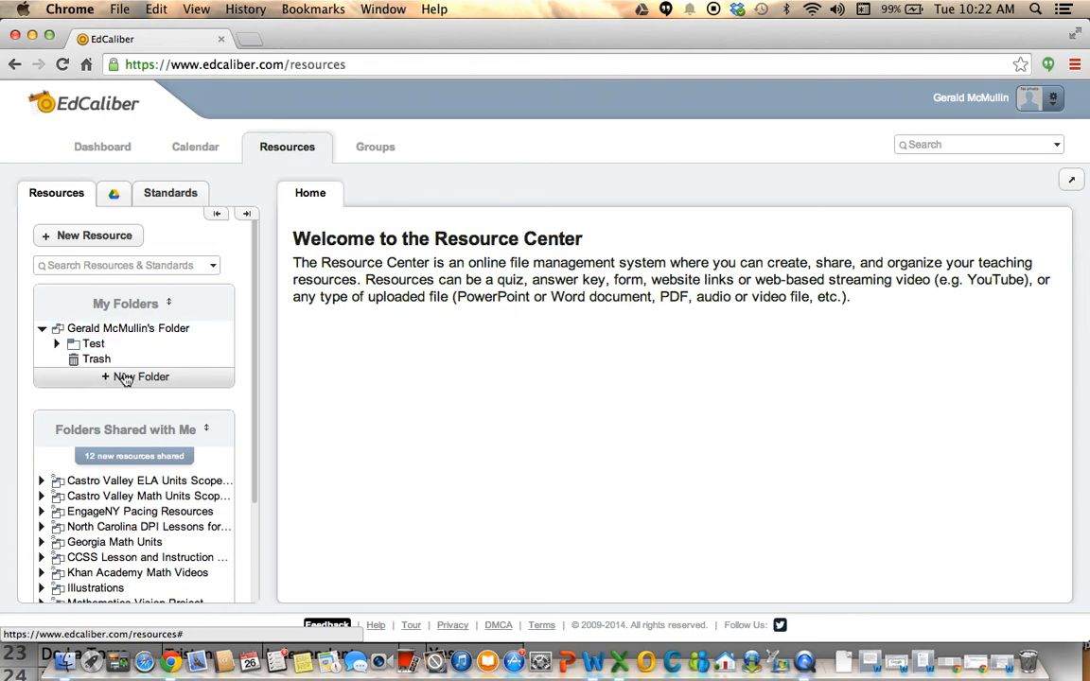
click(104, 329)
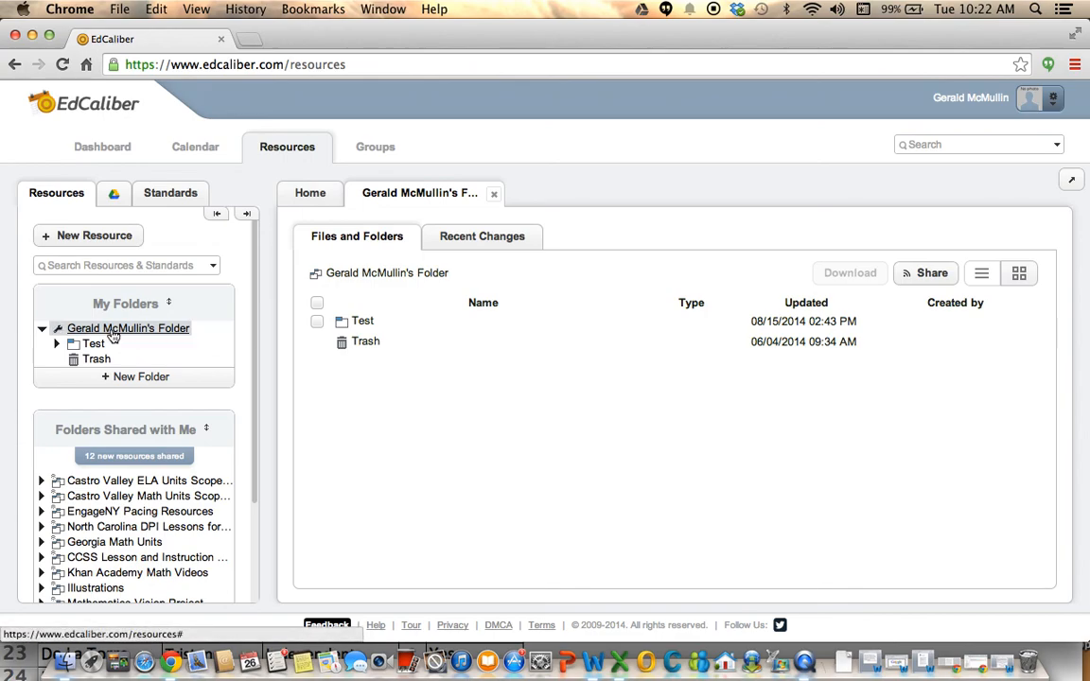
right_click(59, 333)
mouse_move(92, 361)
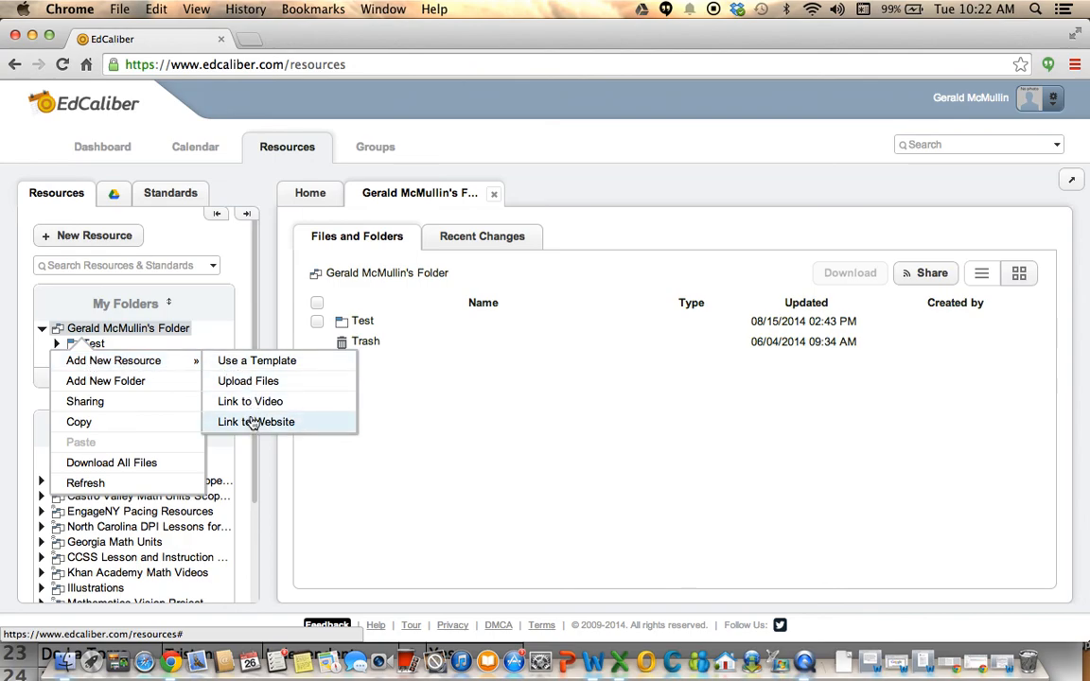
click(25, 266)
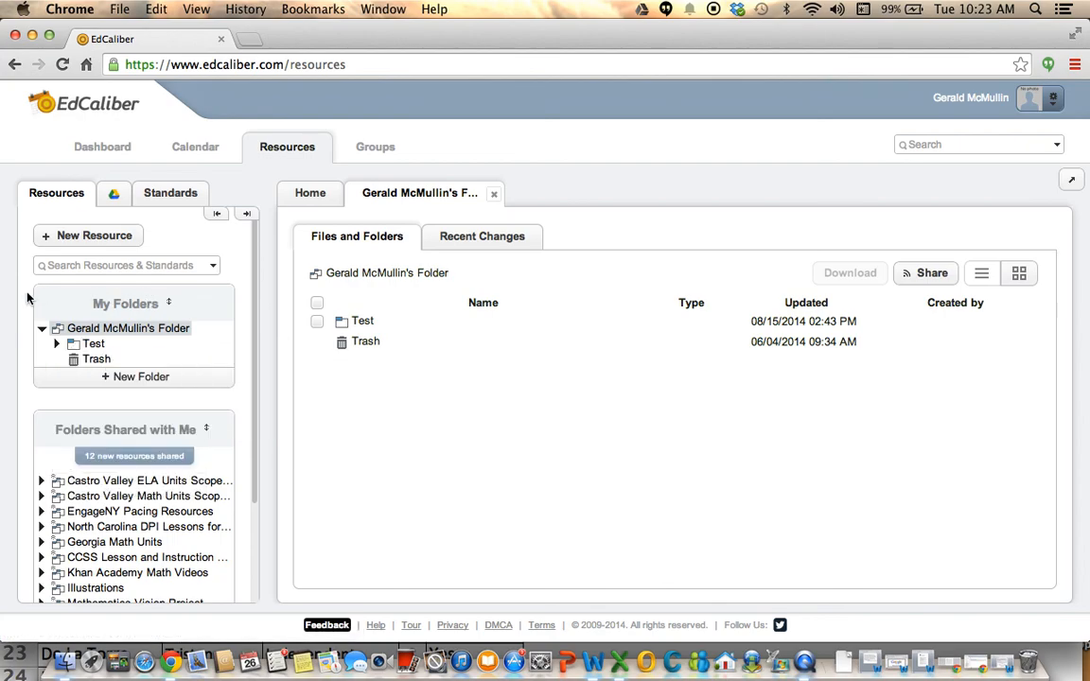
click(494, 195)
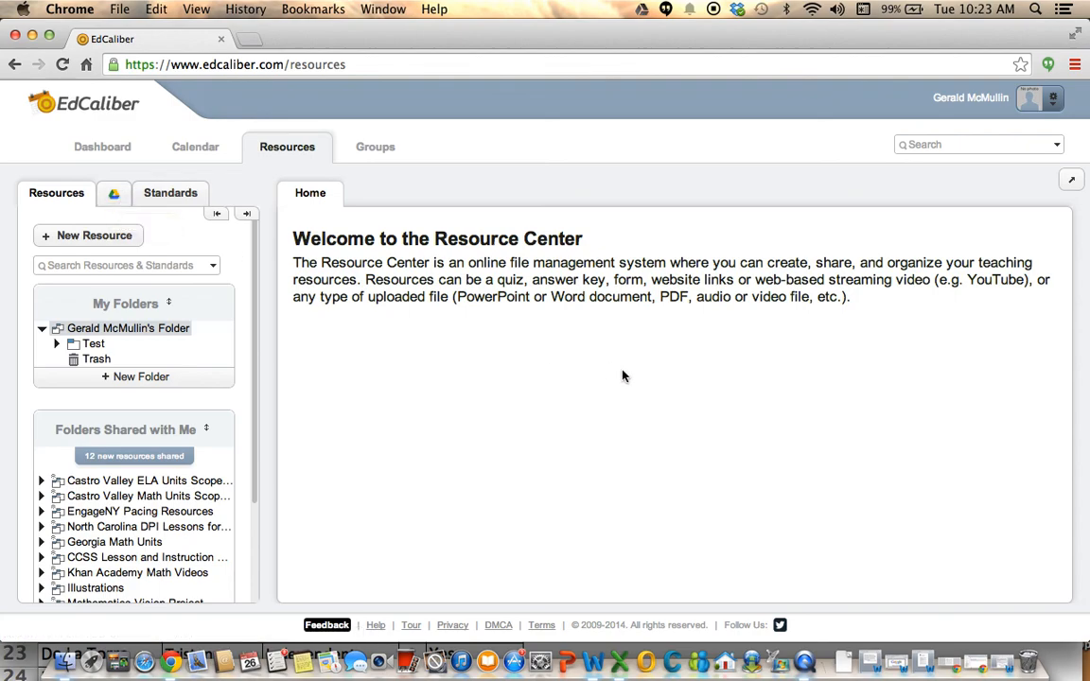
Step: Open the Gooru website link in the Test folder and review its details, from URL and screenshot to description, standards and tags
click(95, 345)
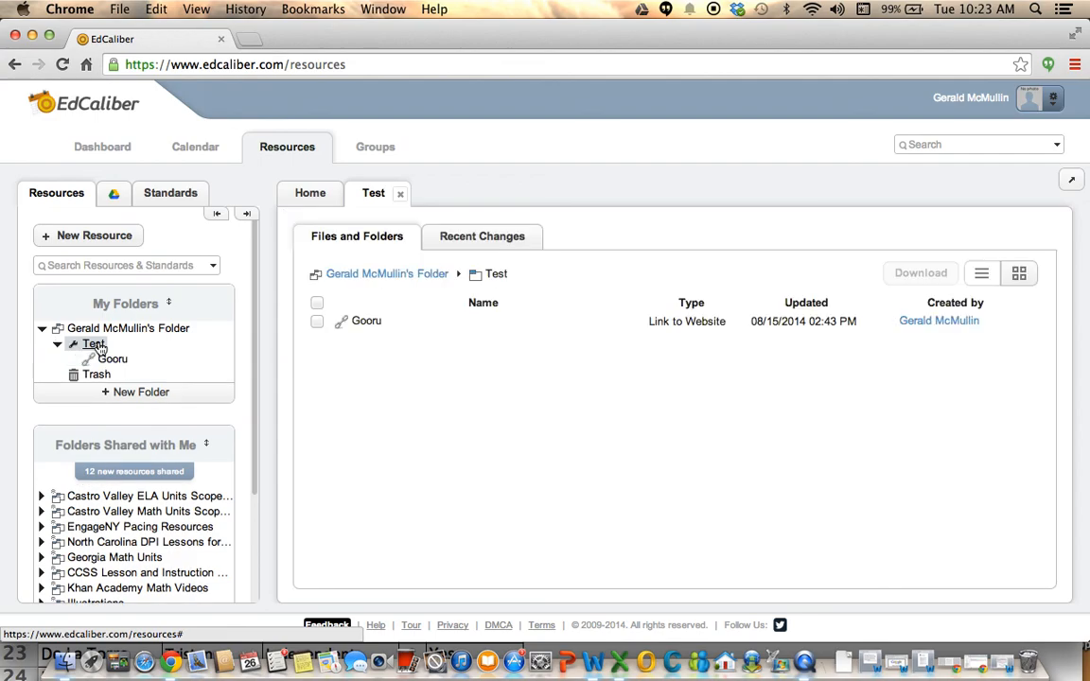
click(371, 327)
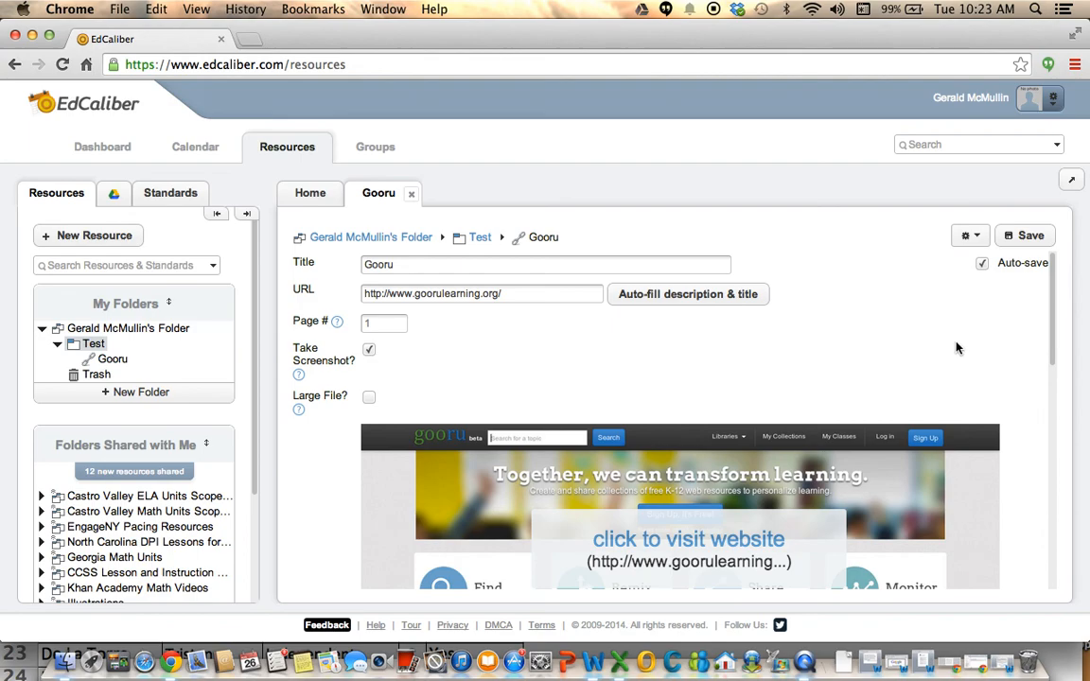
drag(1053, 326, 1061, 557)
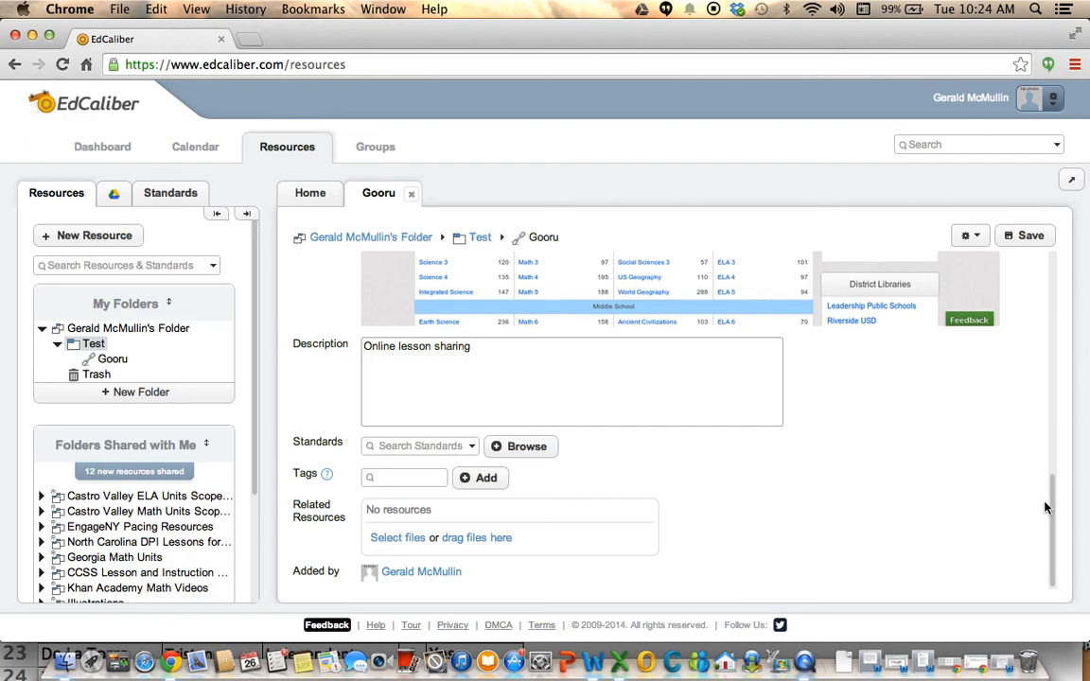
drag(1045, 508, 1032, 344)
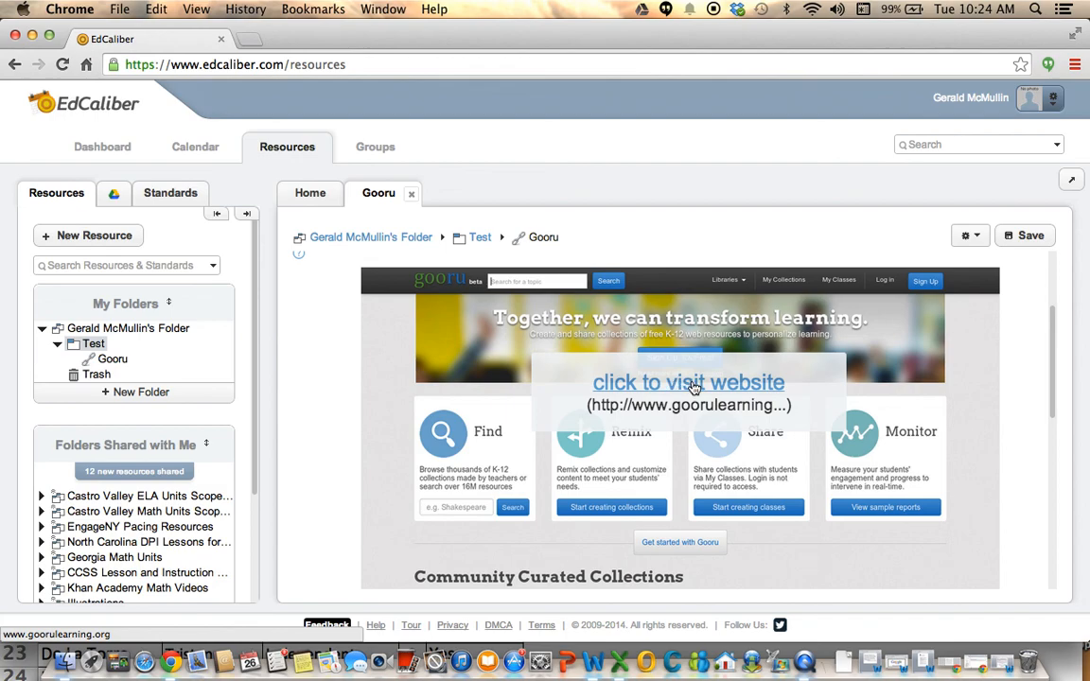
Step: Collapse the personal folder, and view the Grade 3 documents in the shared Castro Valley Math Units Scope & Sequence K-5 folder before collapsing it
click(41, 332)
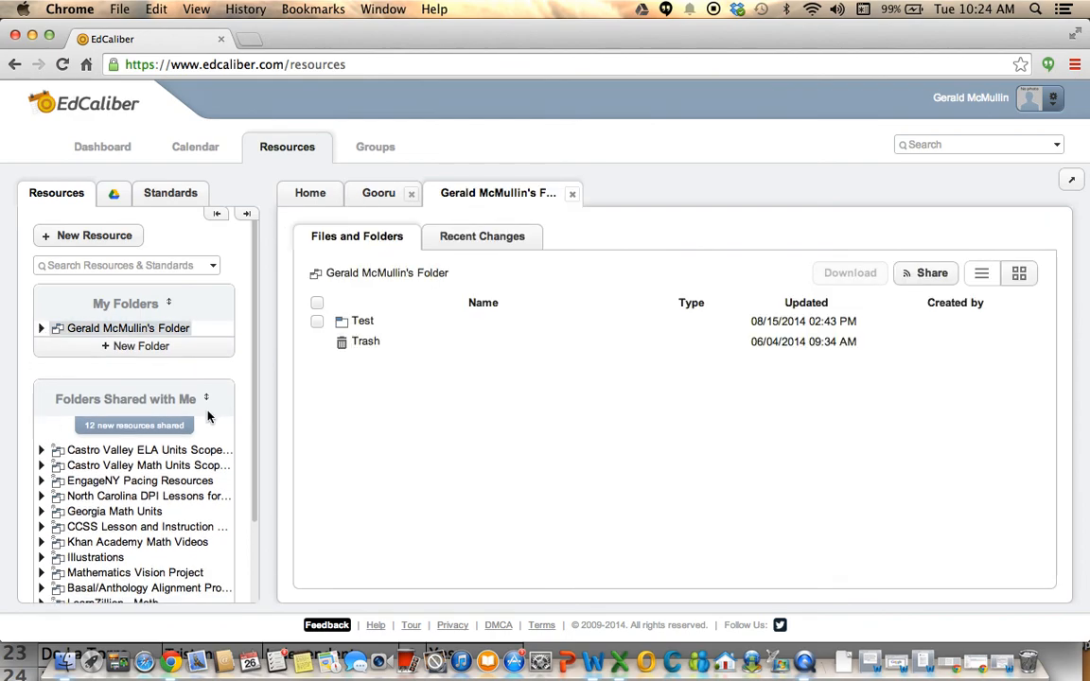
scroll(227, 445, down, 3)
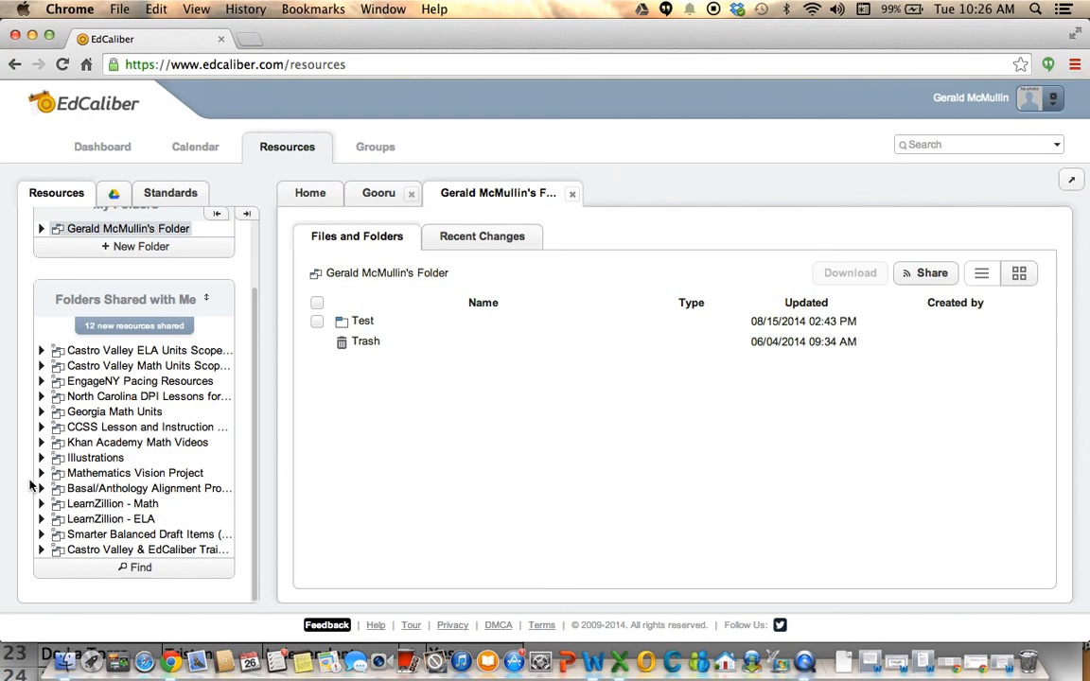
click(122, 366)
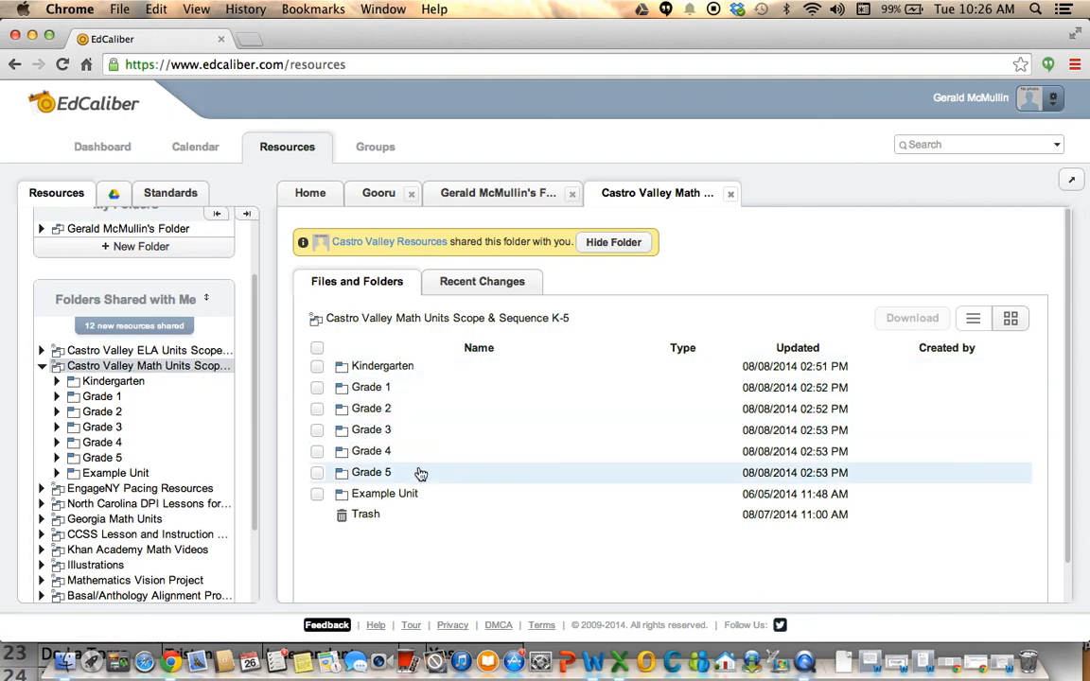
click(362, 435)
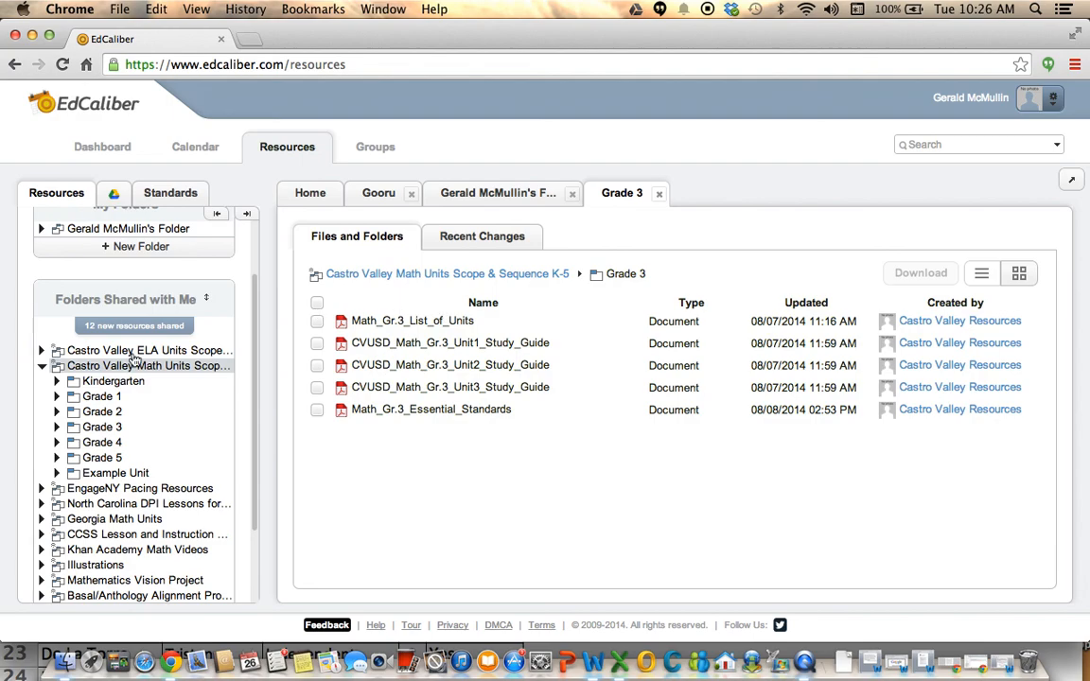
click(42, 367)
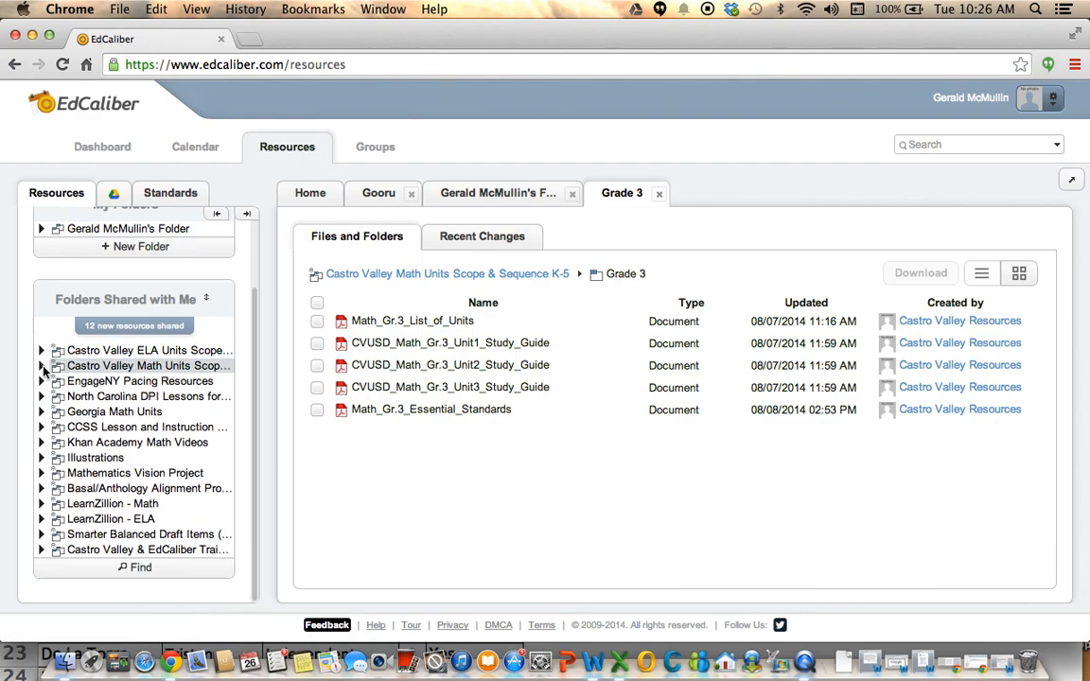
Step: Browse the shared EngageNY Pacing Resources folder down to the 8th grade ELA modules, and collapse it again
click(93, 383)
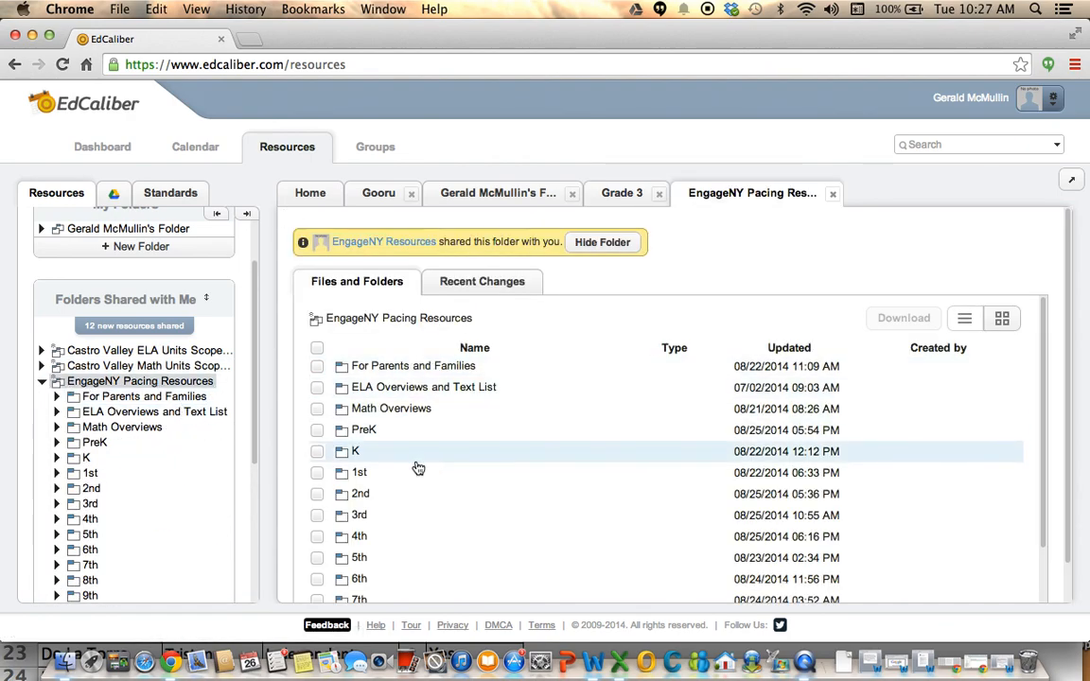
drag(1044, 336, 1032, 486)
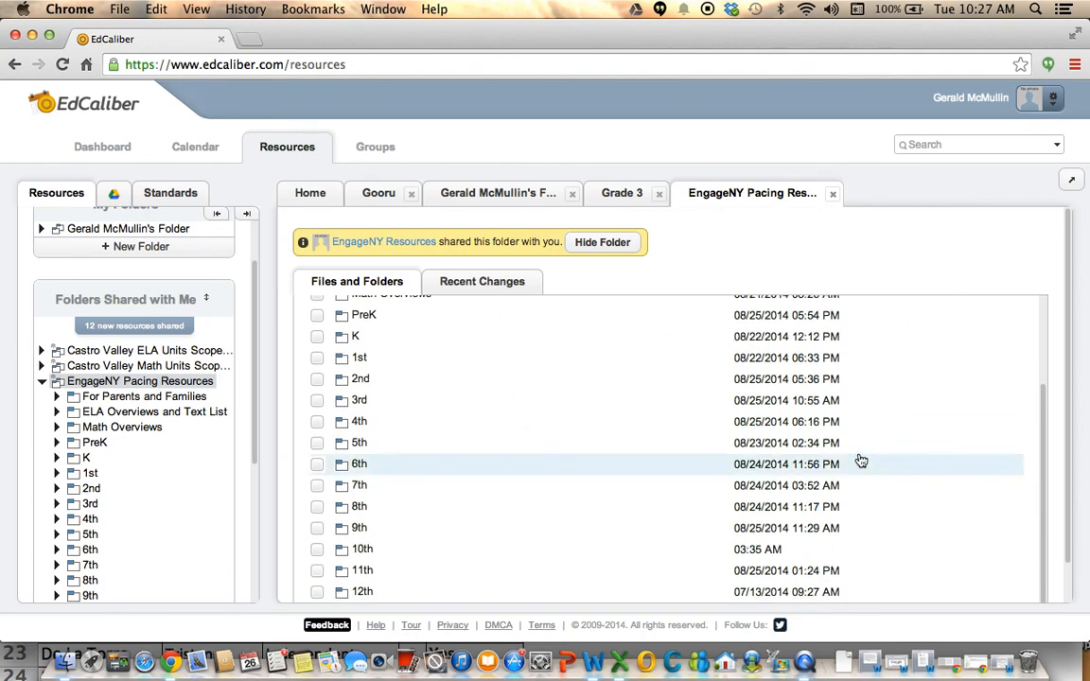
double_click(355, 508)
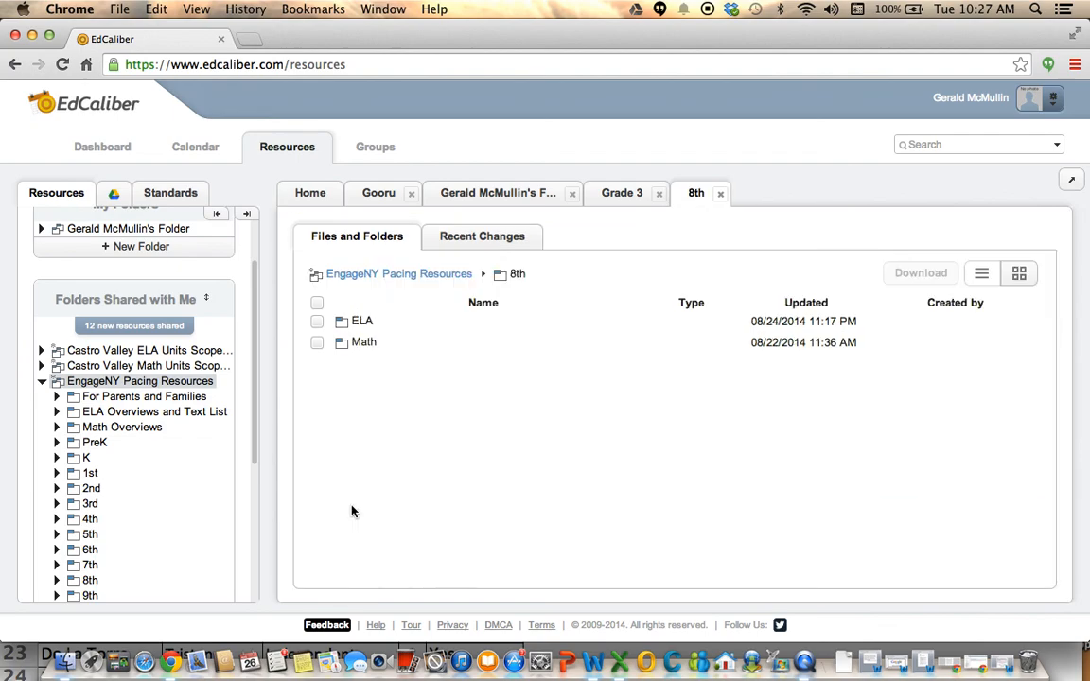
double_click(366, 322)
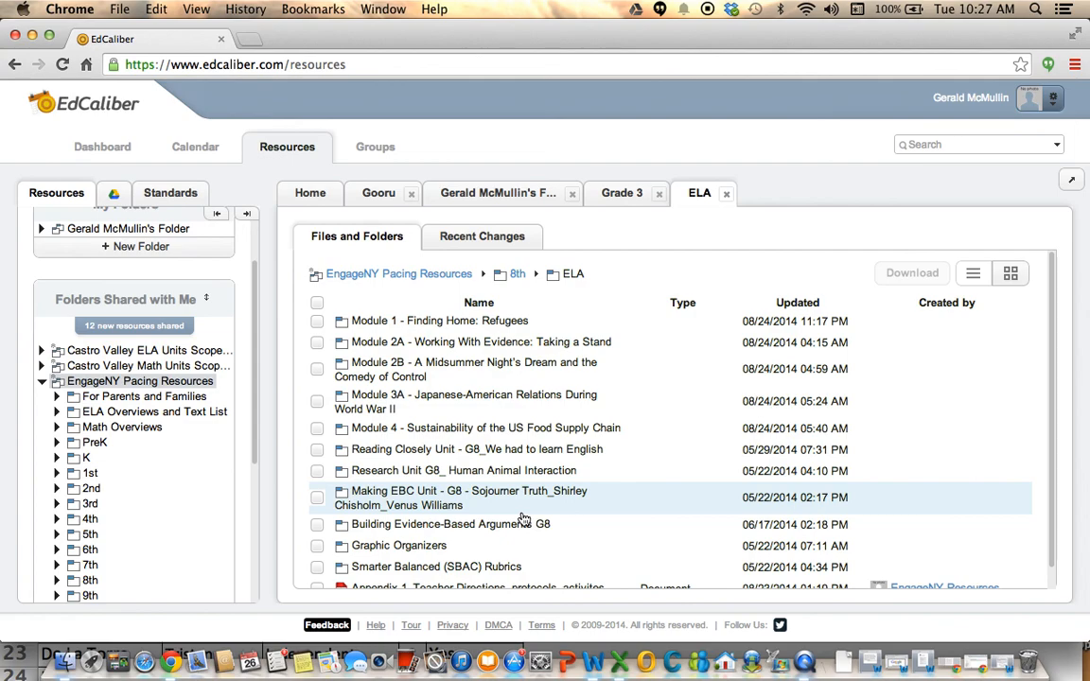
click(42, 381)
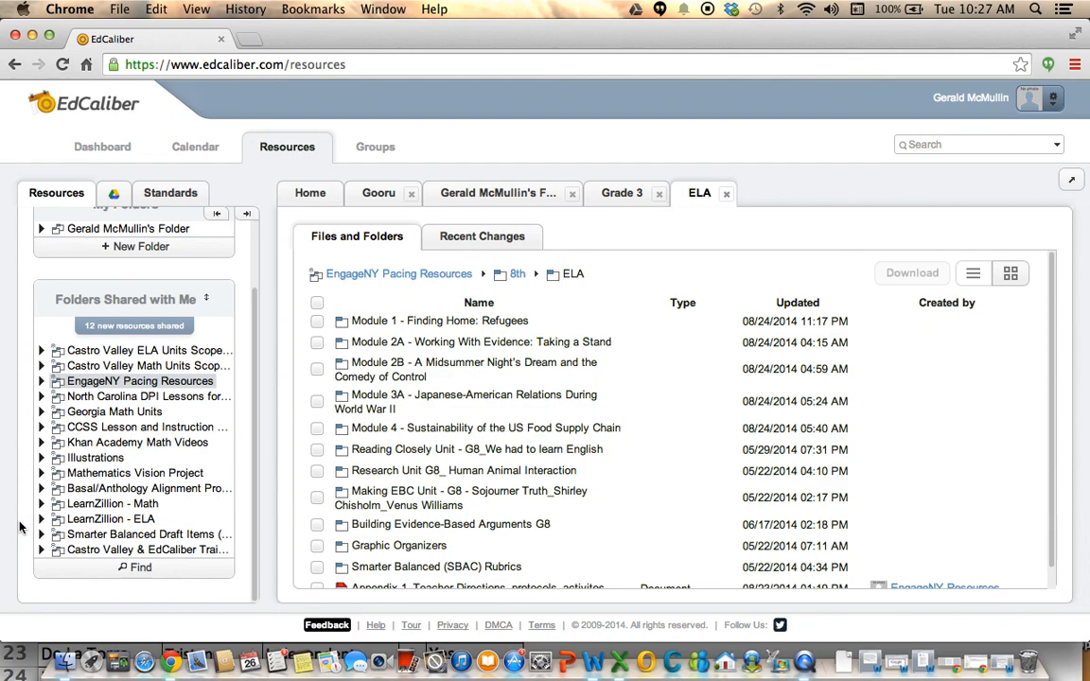
Step: Switch to the calendar section and browse the EngageNY class calendars shared with the account
click(195, 149)
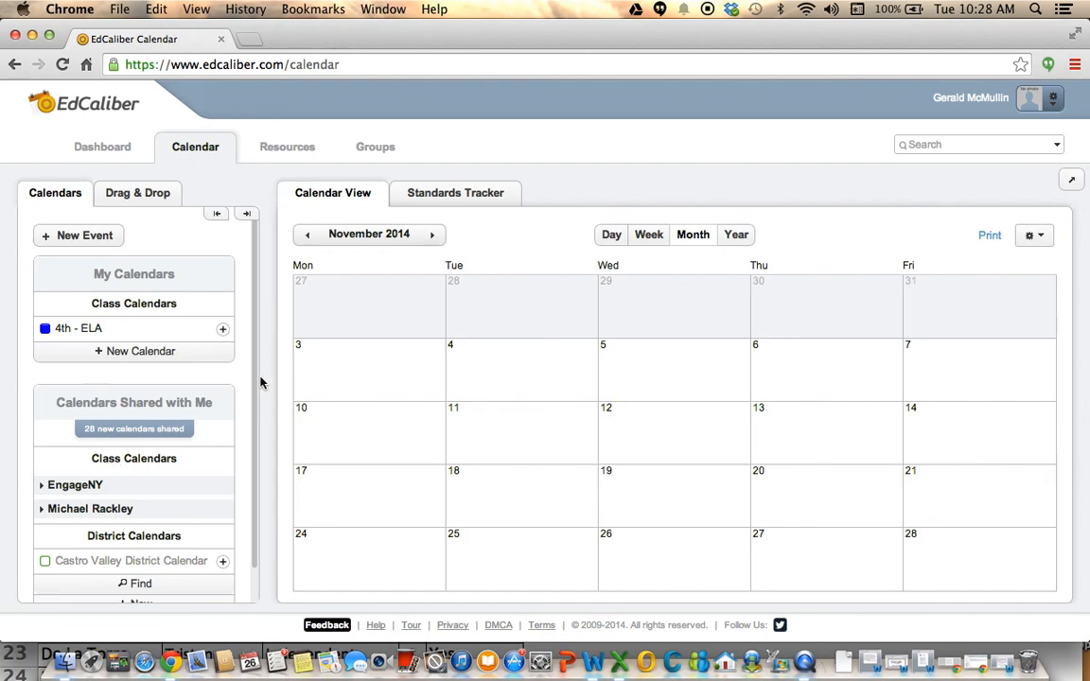
scroll(249, 417, down, 2)
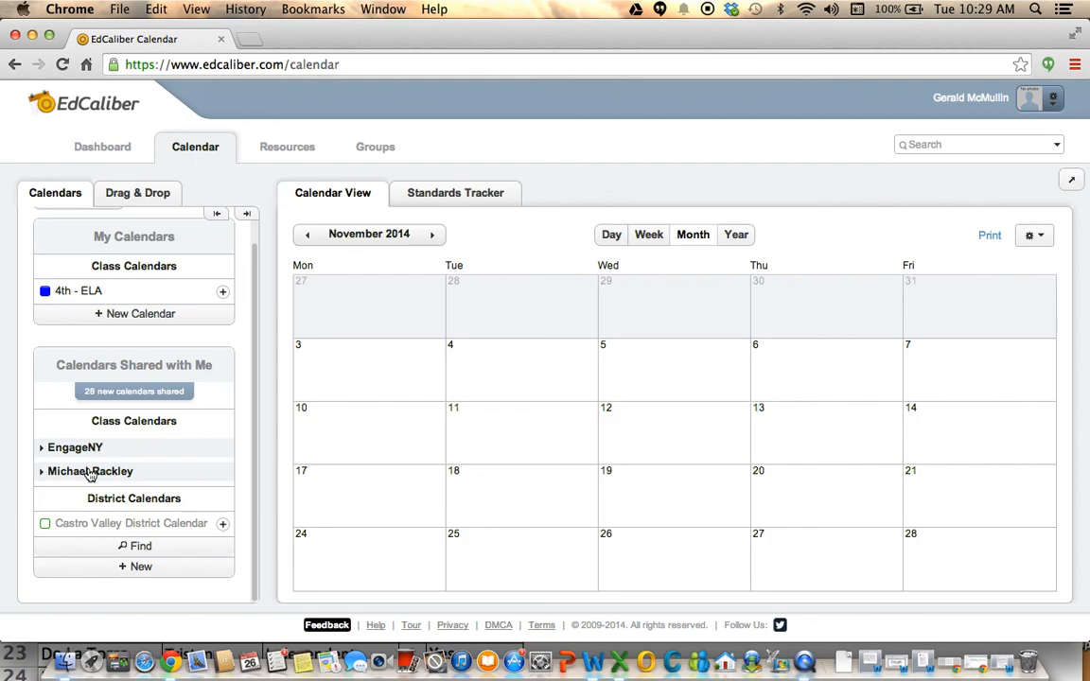
click(42, 448)
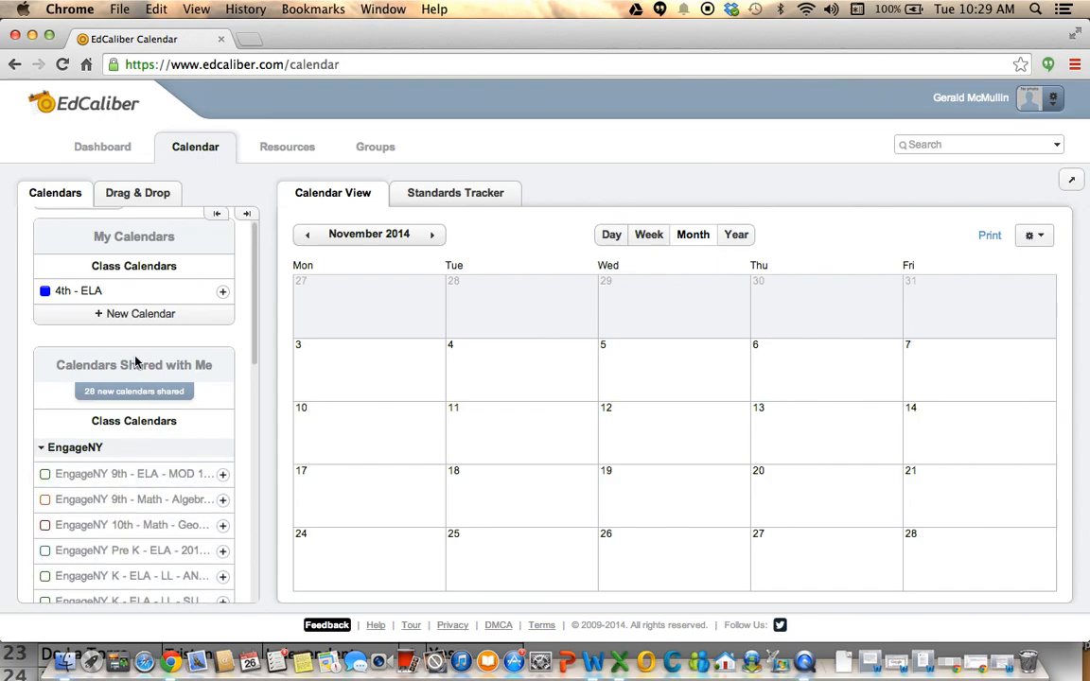
drag(253, 320, 243, 482)
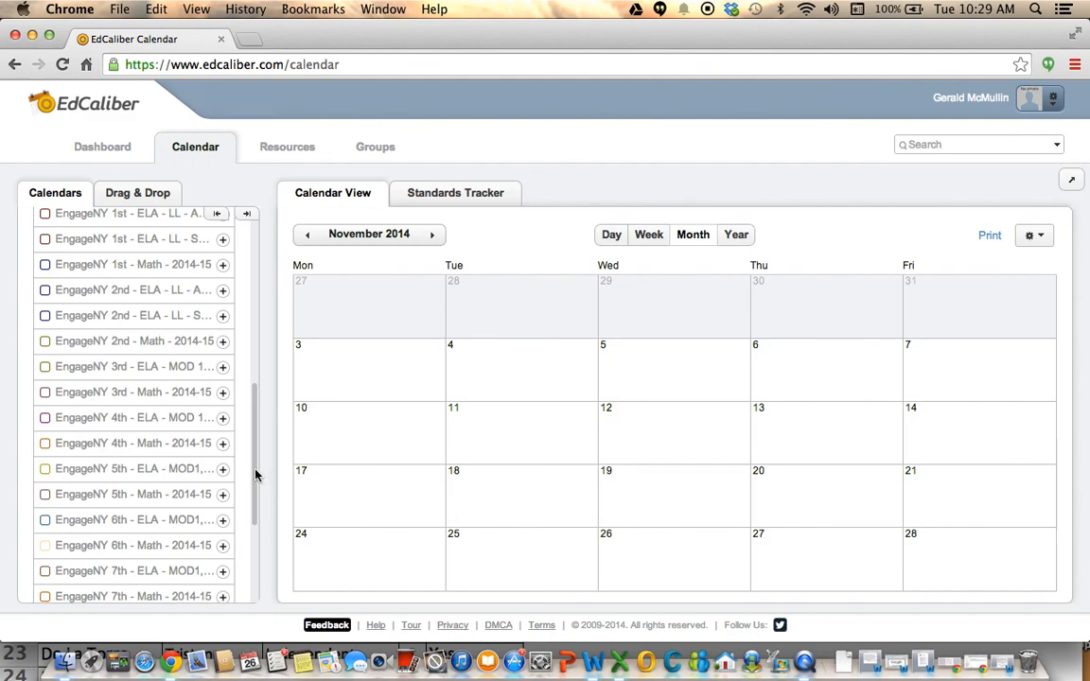
mouse_move(255, 472)
mouse_down()
mouse_move(247, 385)
mouse_move(247, 547)
mouse_move(259, 395)
mouse_move(253, 520)
mouse_move(244, 461)
mouse_up()
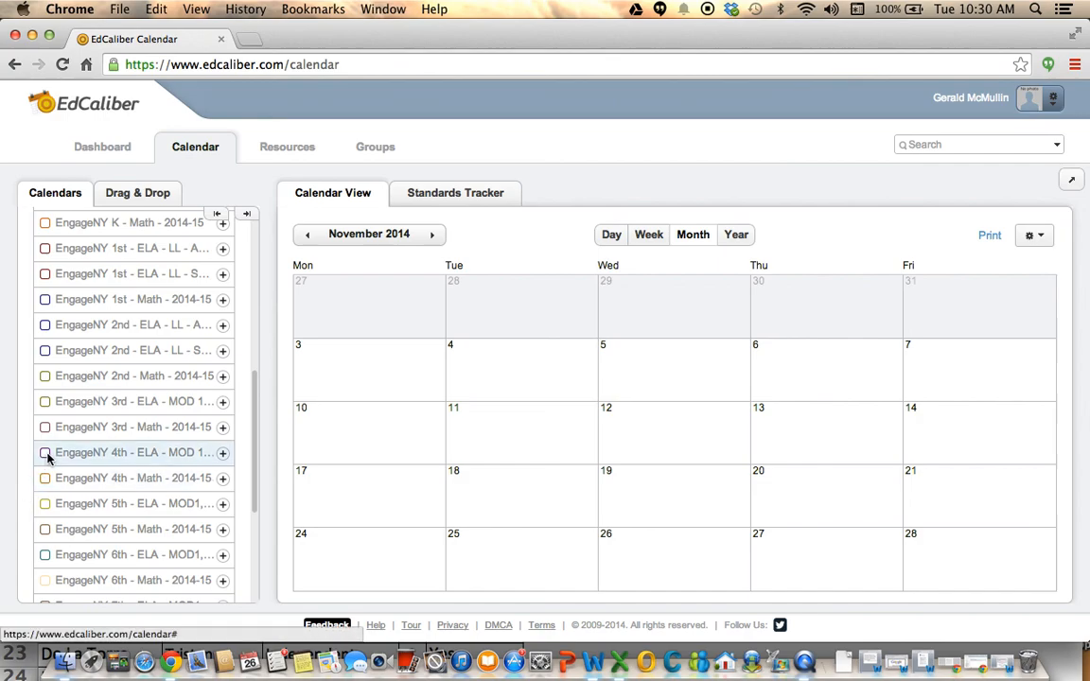
Step: Show the EngageNY 4th grade ELA and Math calendars together for November 2014, and preview the ELA Lesson 10 details
click(46, 455)
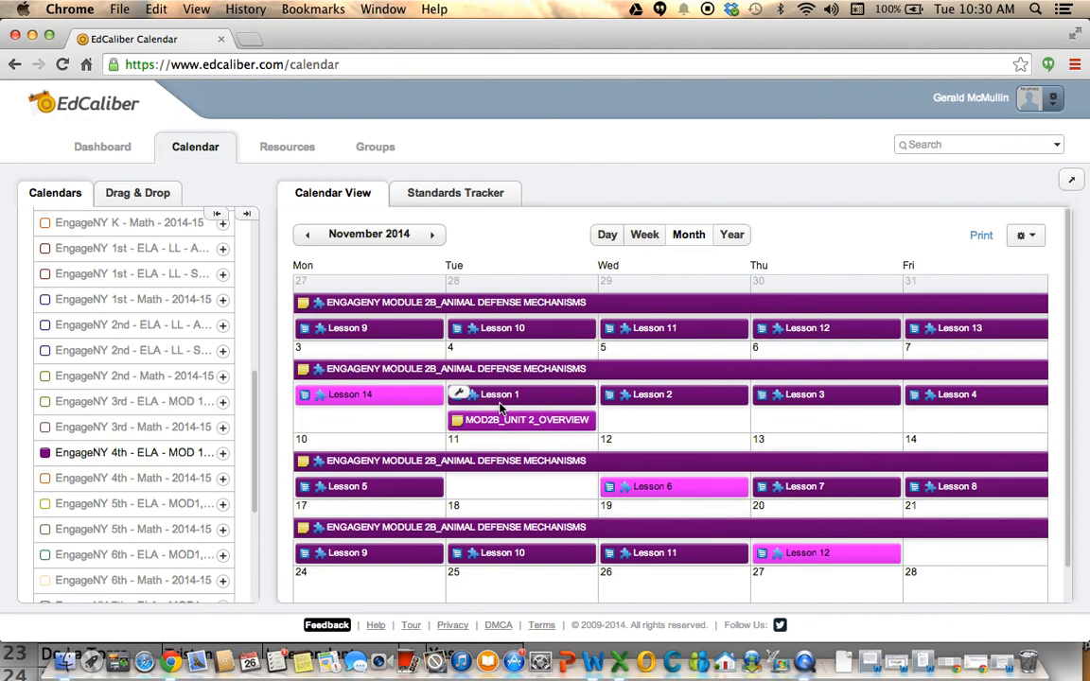
mouse_move(501, 406)
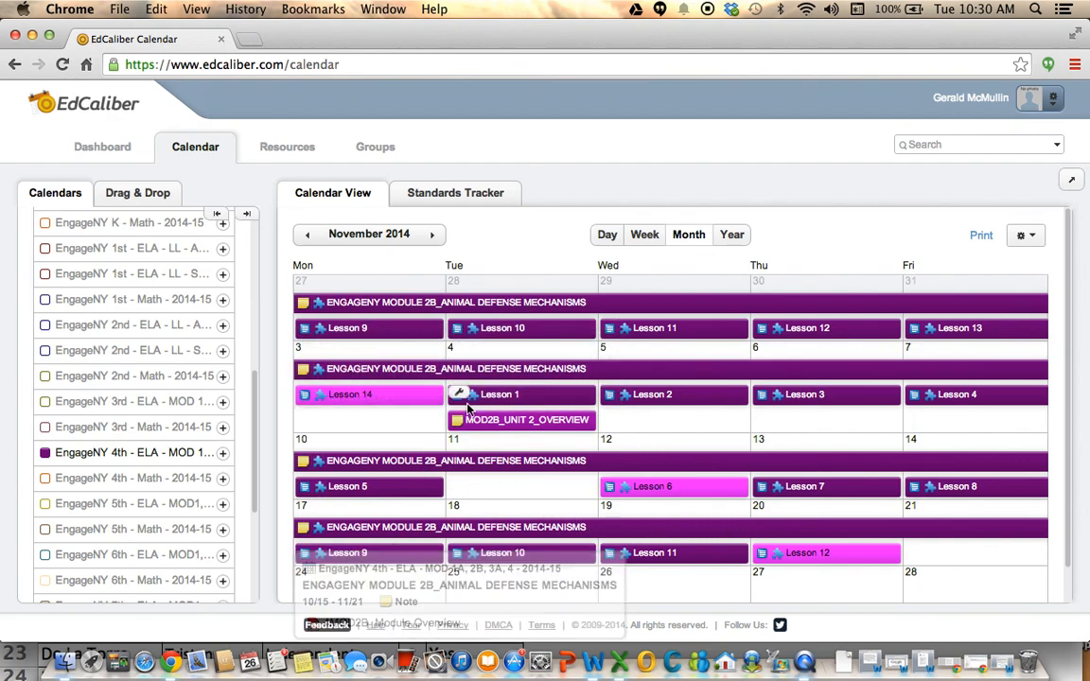
mouse_move(365, 331)
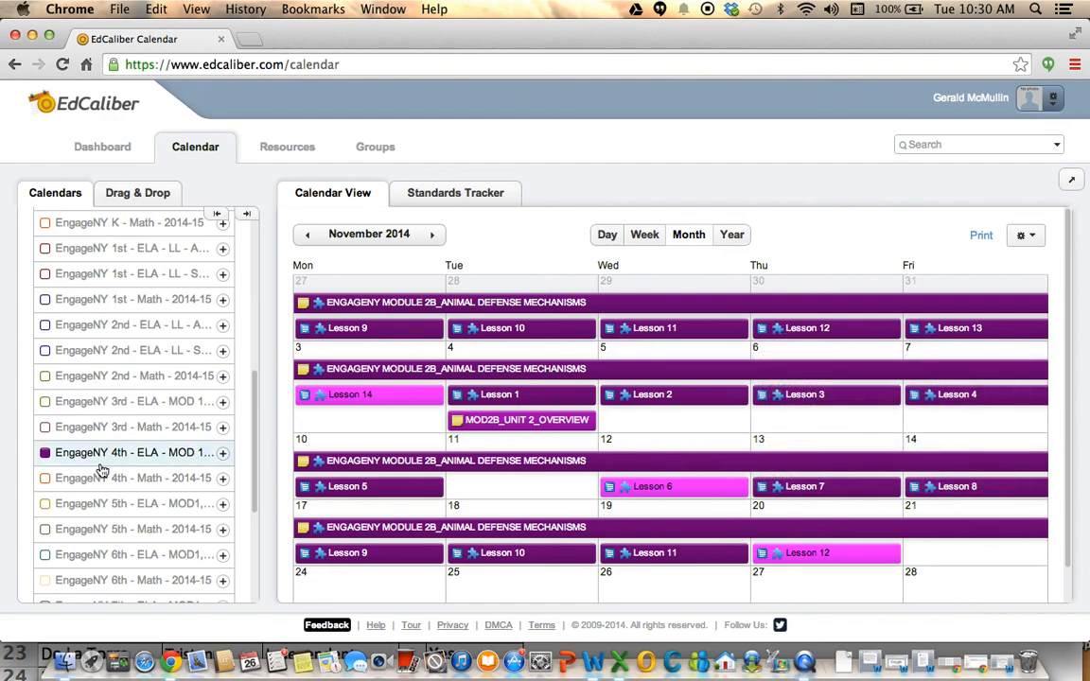
click(45, 480)
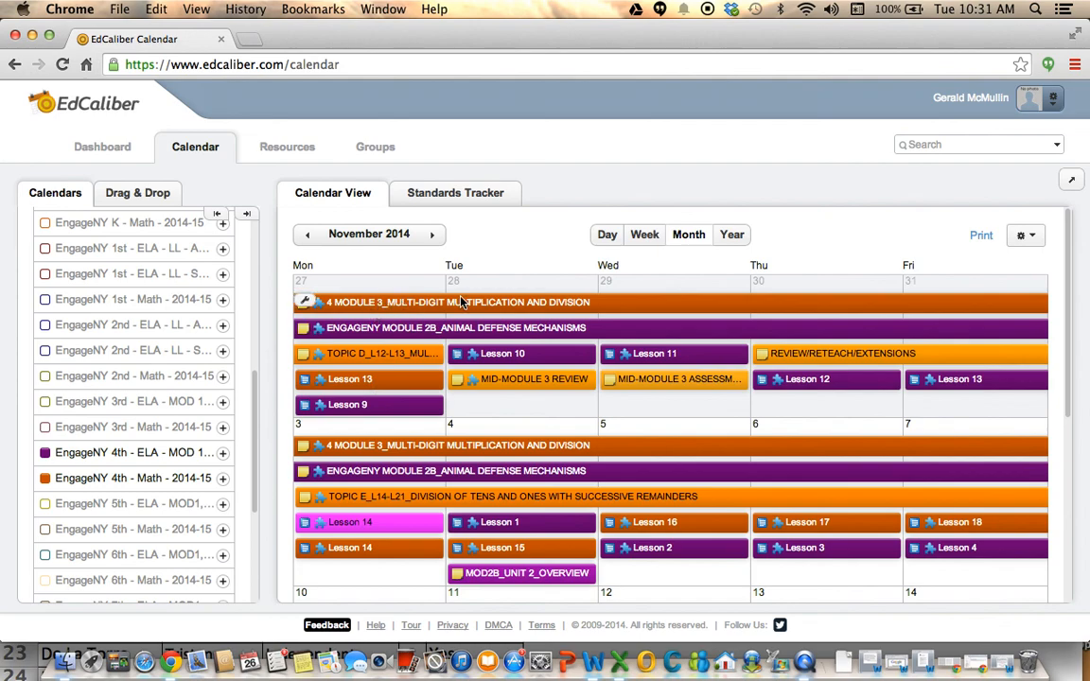
mouse_move(461, 301)
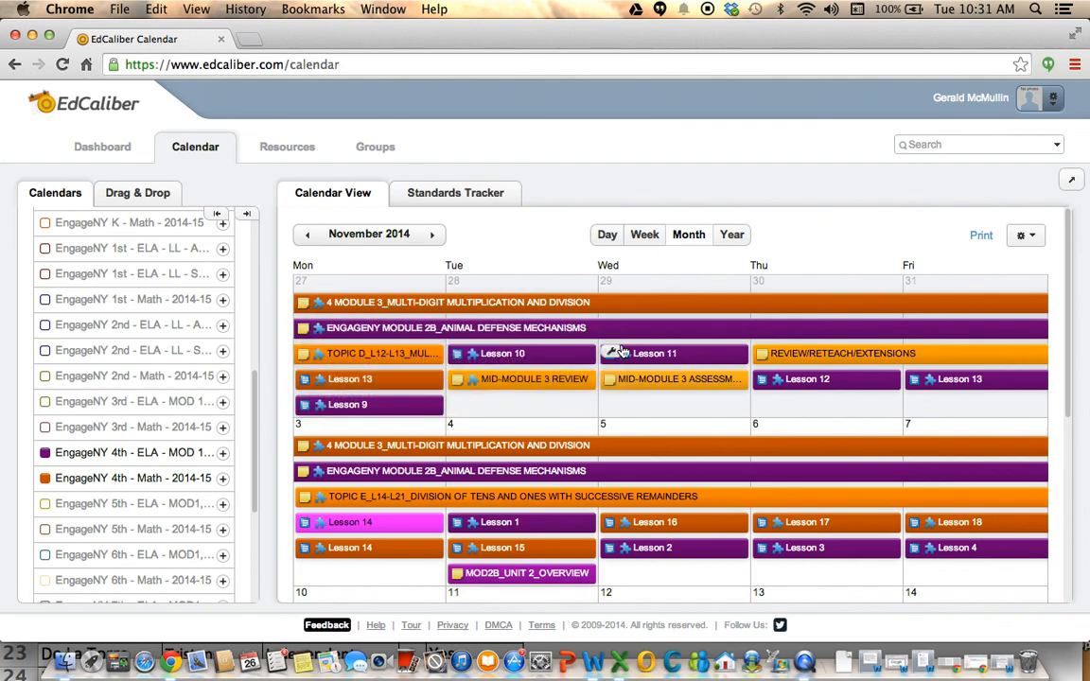
mouse_move(514, 350)
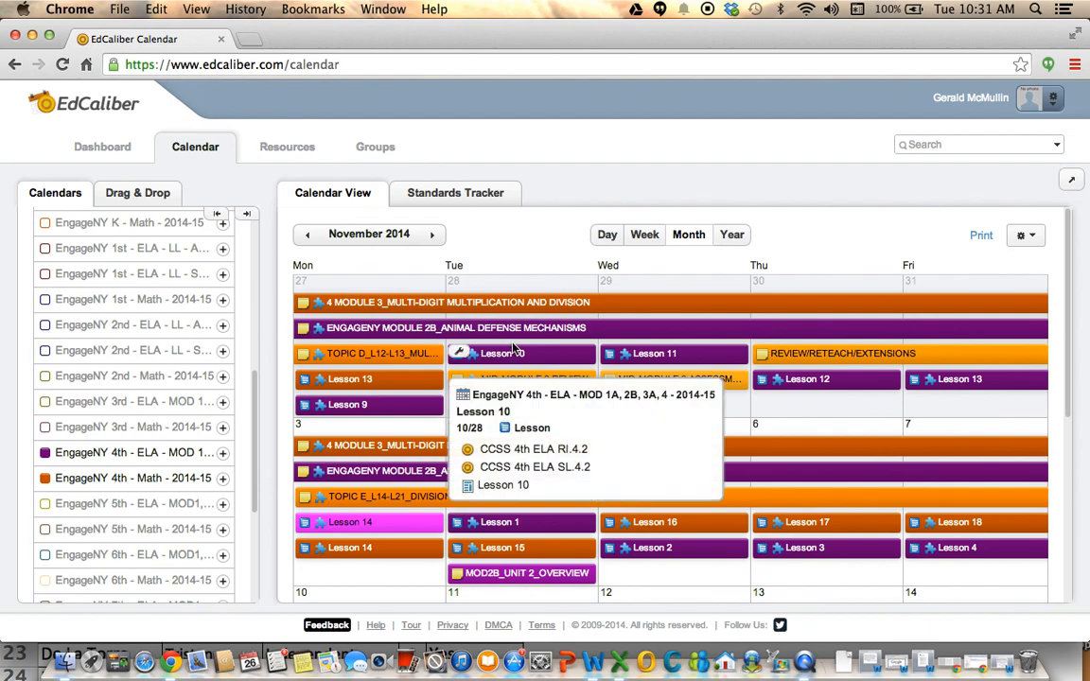
Step: Toggle the EngageNY 4th grade ELA and Math calendars off and on to compare them, and leave both hidden
click(46, 480)
click(44, 453)
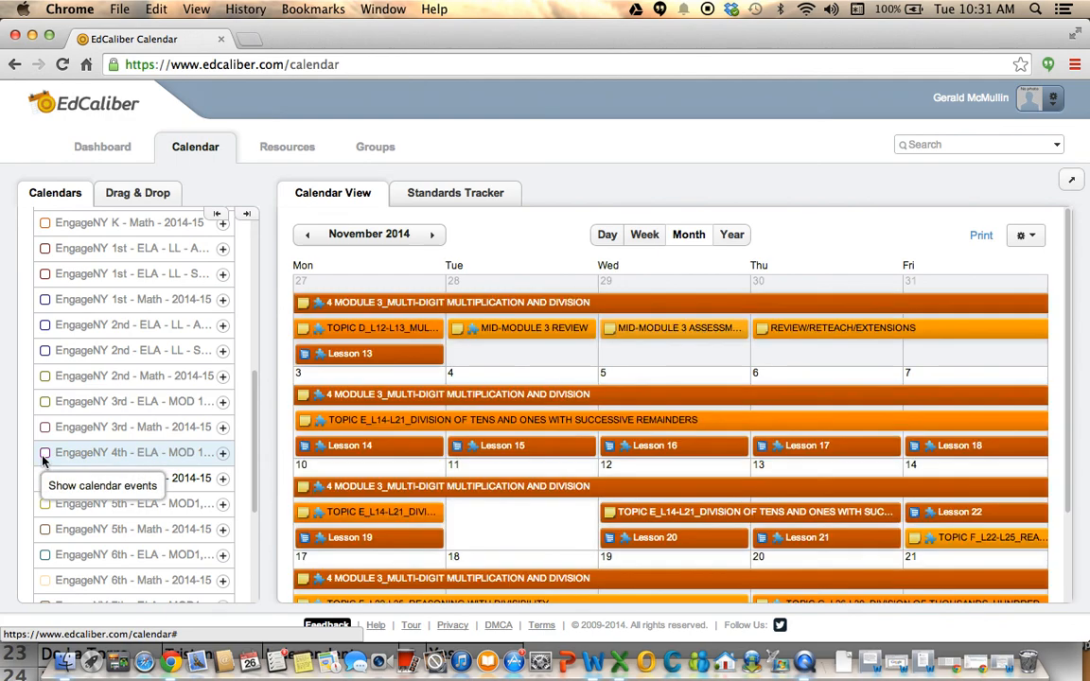
click(45, 453)
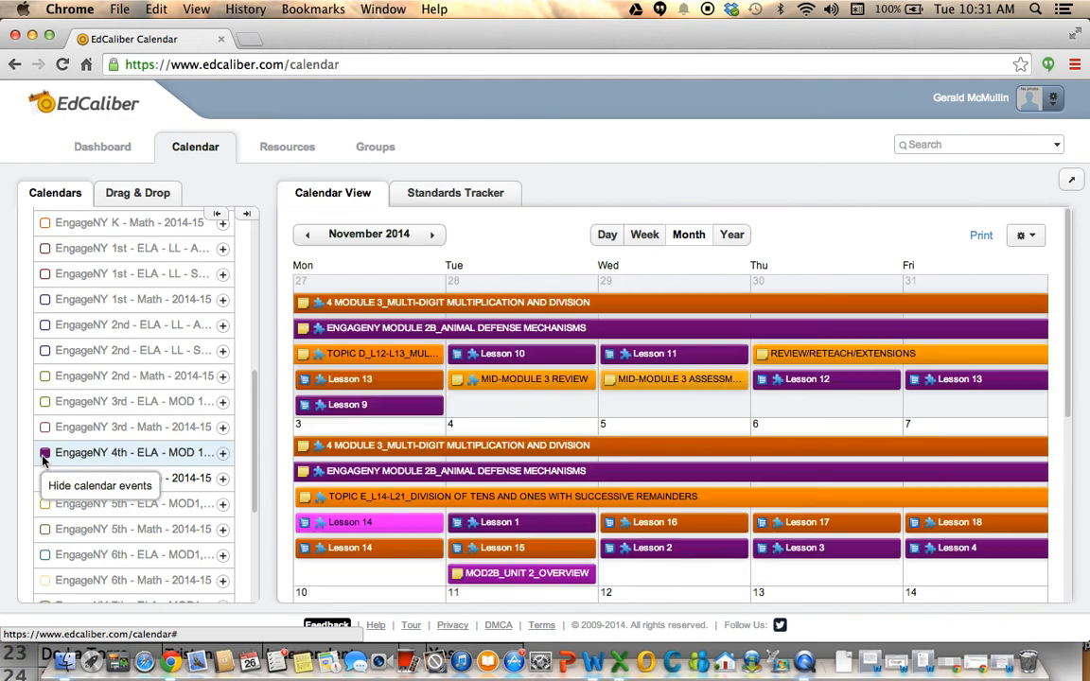
click(45, 480)
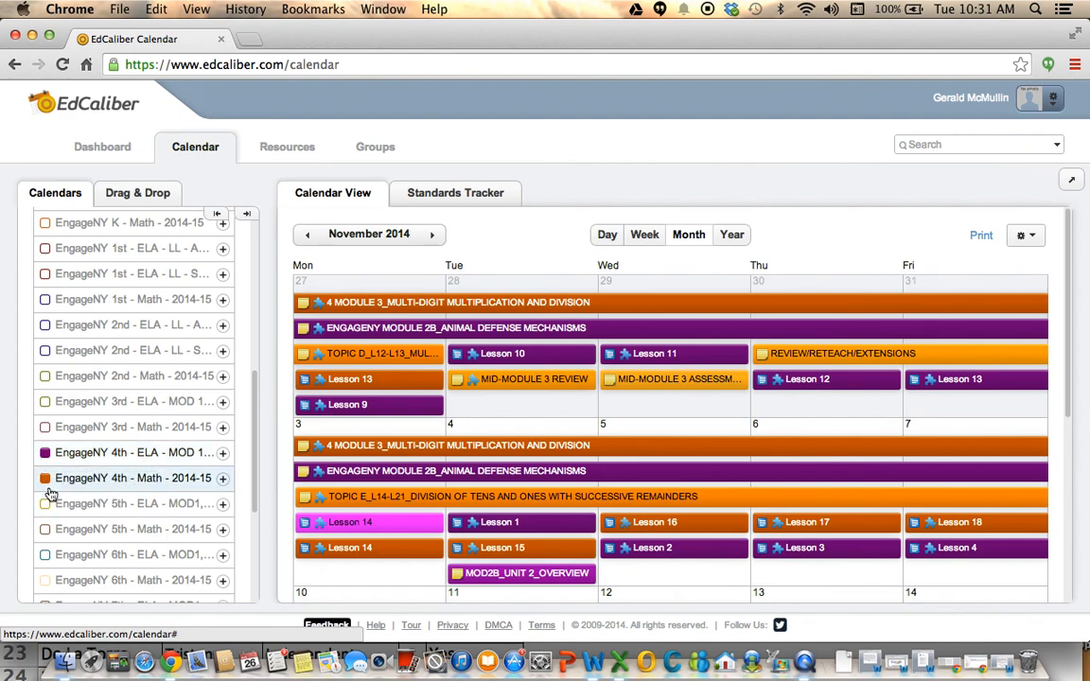
click(45, 480)
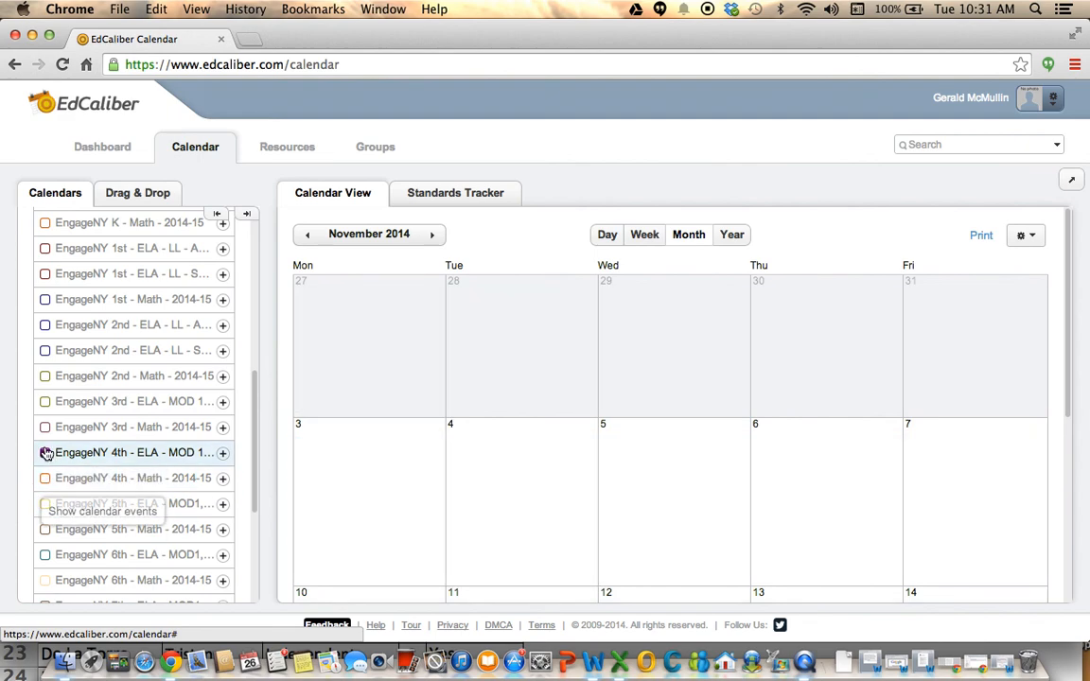
click(46, 455)
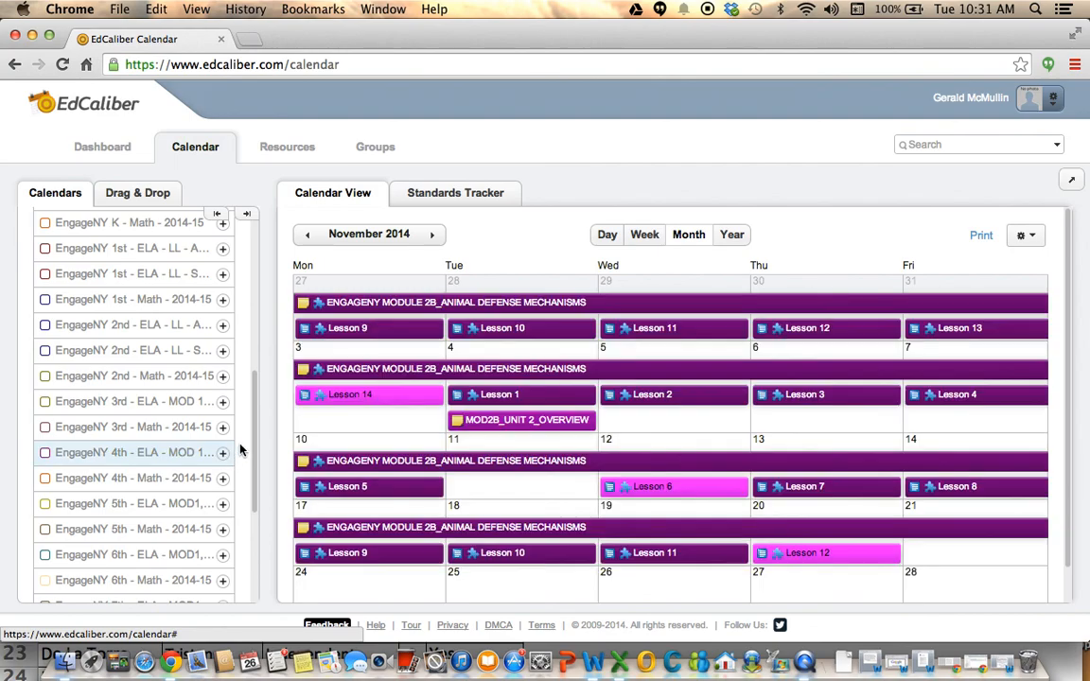
Step: Display the colleague's shared Alg 1 Sem 1 calendar below the EngageNY calendars, and go back to the resources section
drag(253, 445, 241, 554)
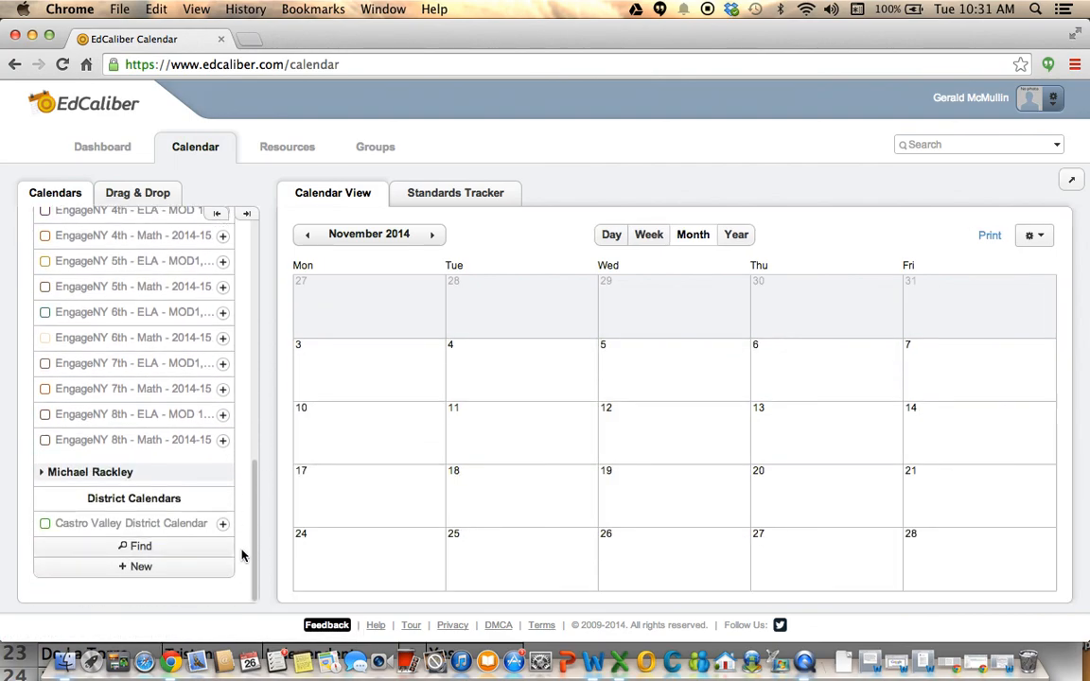
click(42, 479)
click(77, 498)
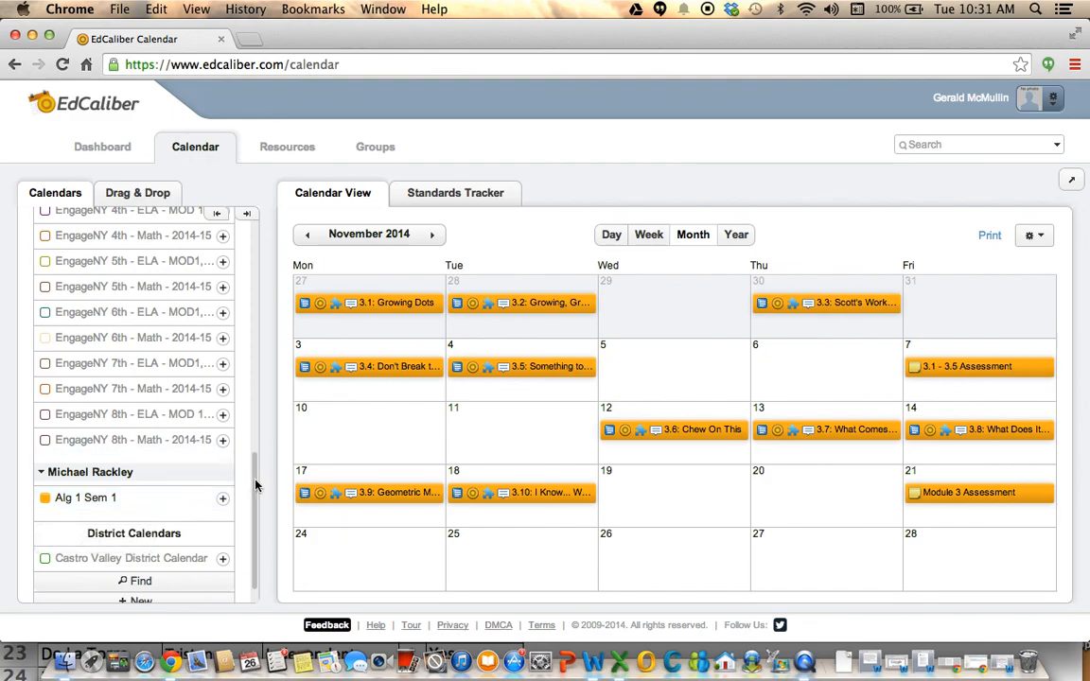
drag(254, 486, 291, 159)
click(288, 149)
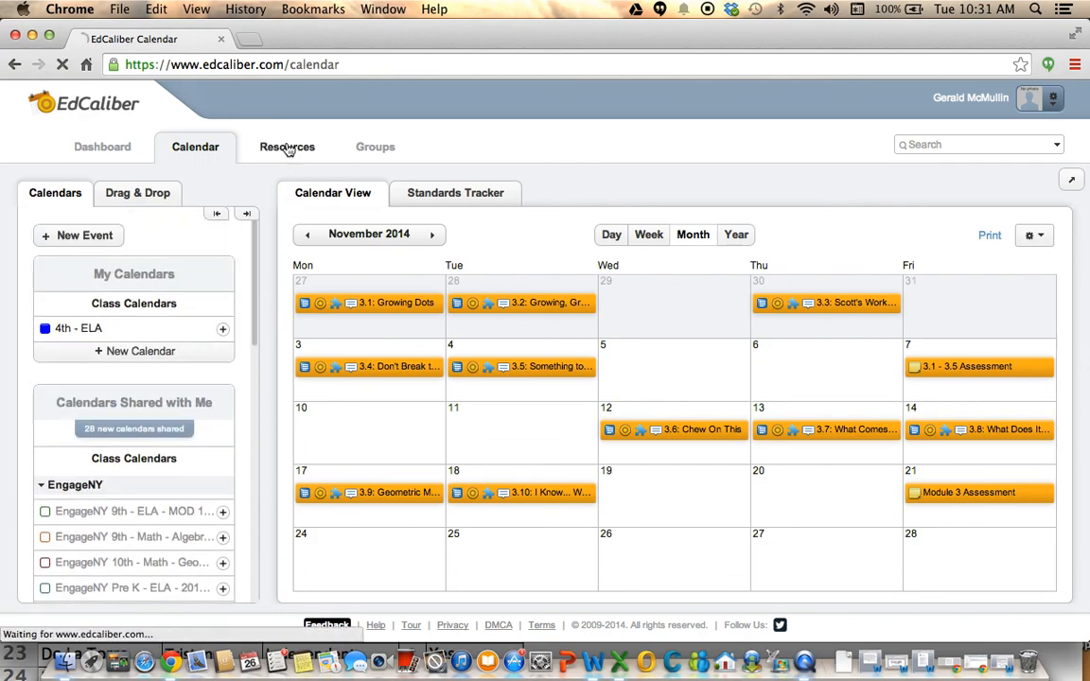